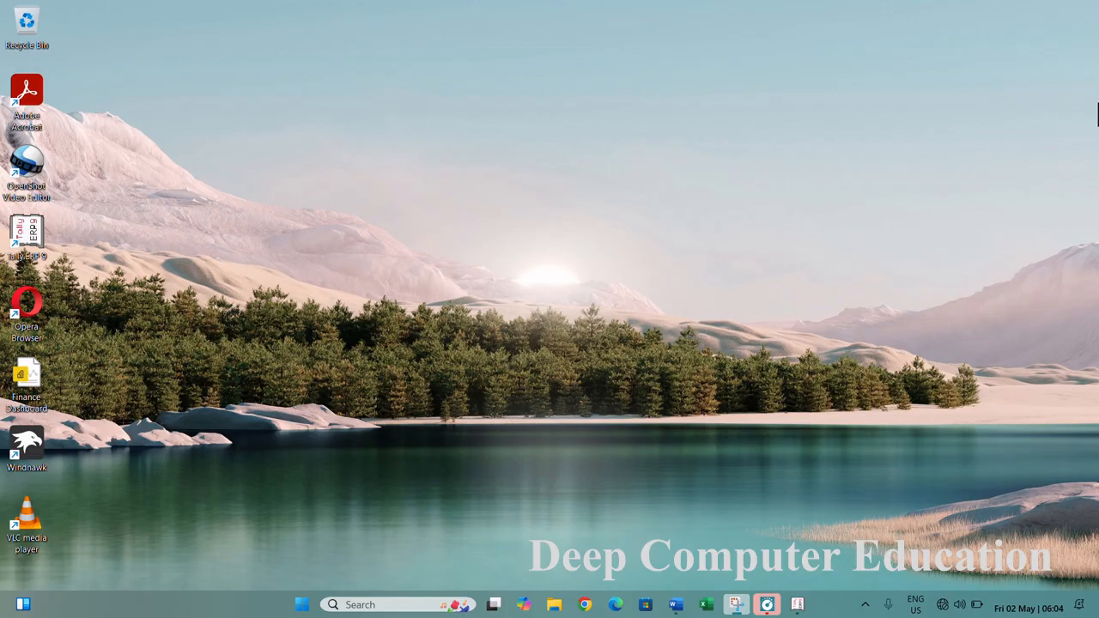
- Check the practical example in the Word document, switch to Tally and open Accounting Vouchers on the Purchase voucher
{"action": "left_click", "coordinate": [675, 605]}
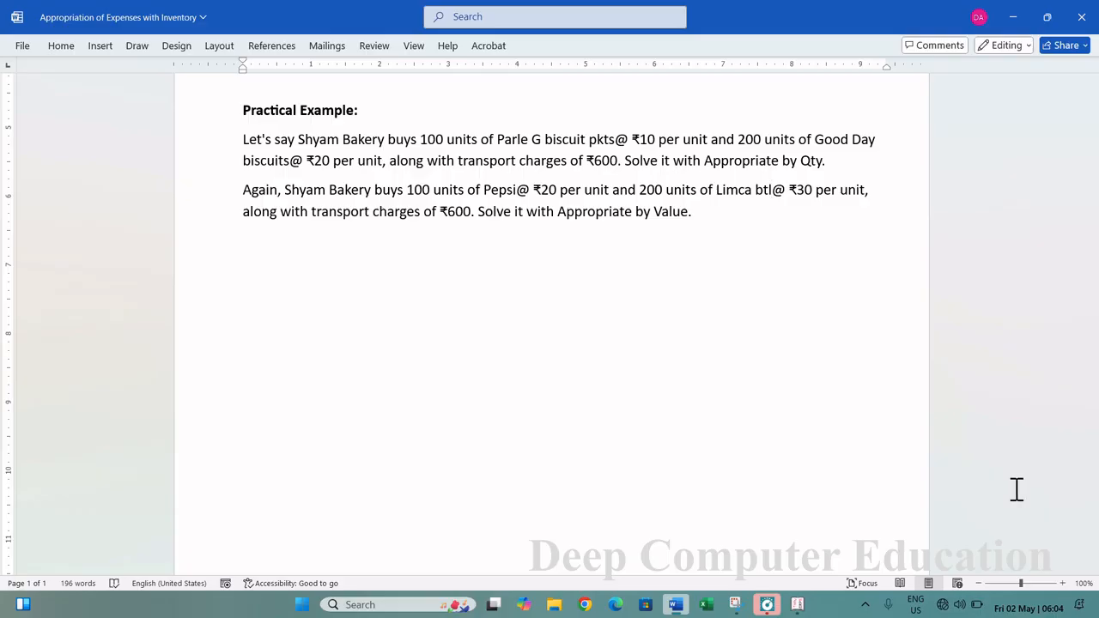
{"action": "left_click", "coordinate": [800, 604]}
{"action": "key", "text": "Down"}
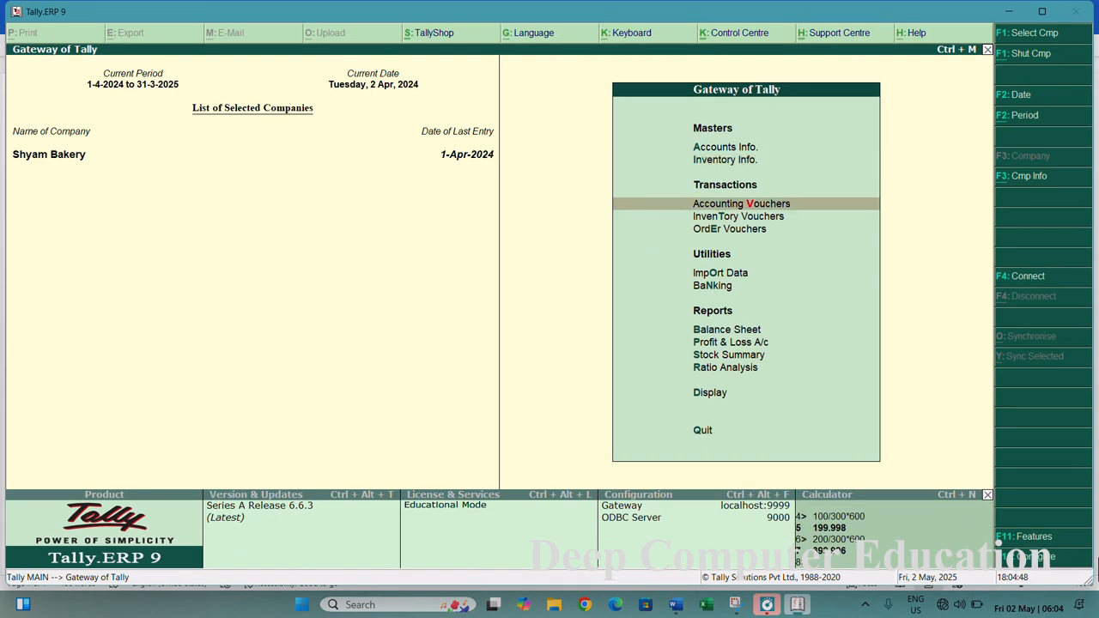
{"action": "key", "text": "Return"}
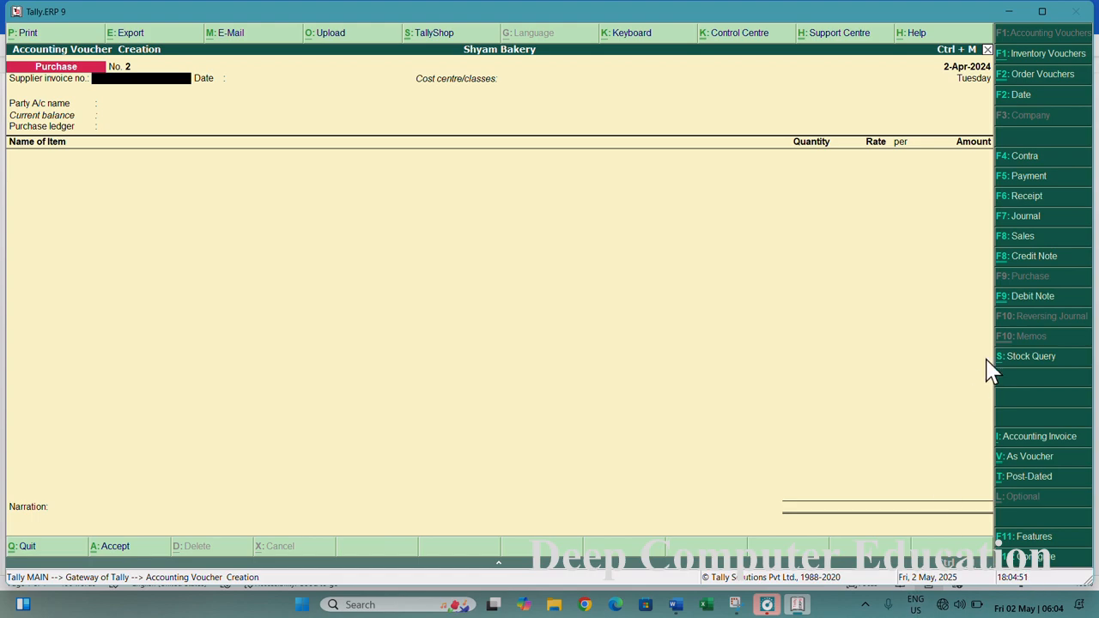
- Enter supplier invoice number Pur/Inv/002 and accept the date 2-Apr-2024 and cost centre setting
{"action": "type", "text": "Pur/Inv/002"}
{"action": "key", "text": "Return"}
{"action": "key", "text": "Return"}
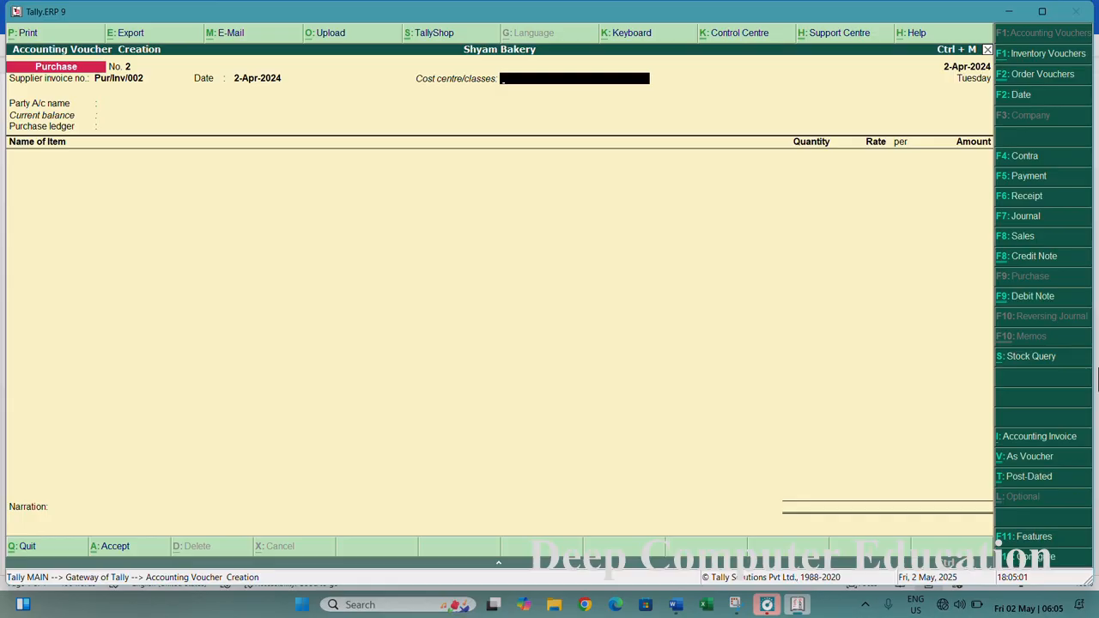
{"action": "key", "text": "Return"}
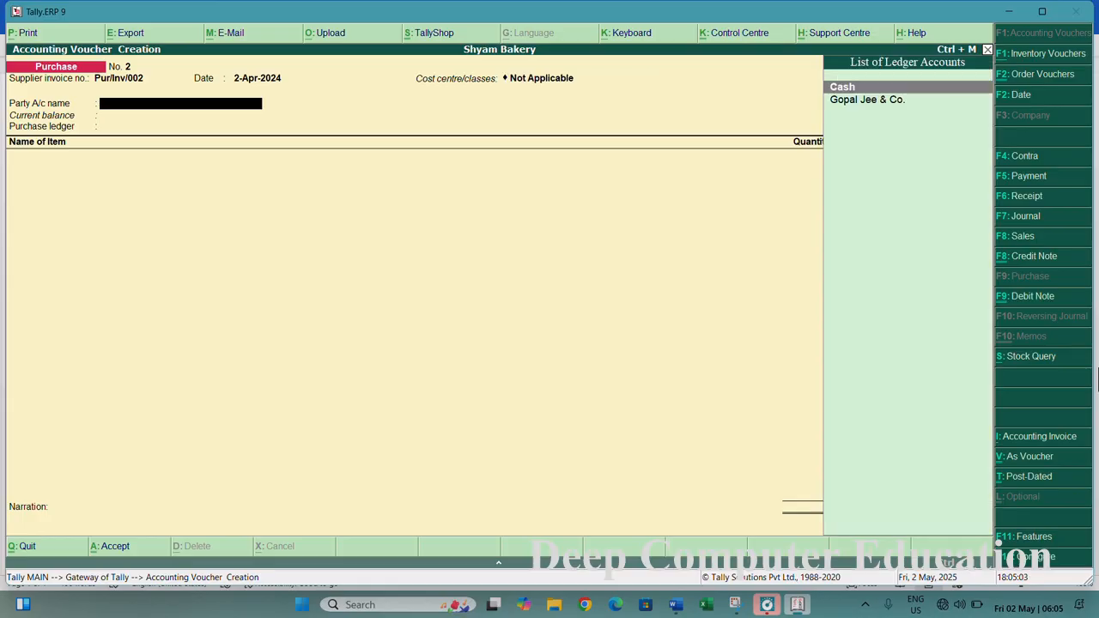
- Create a new party ledger named Sai Sweets & Snacks under the Sundry Creditors group
{"action": "key", "text": "alt+c"}
{"action": "type", "text": "S"}
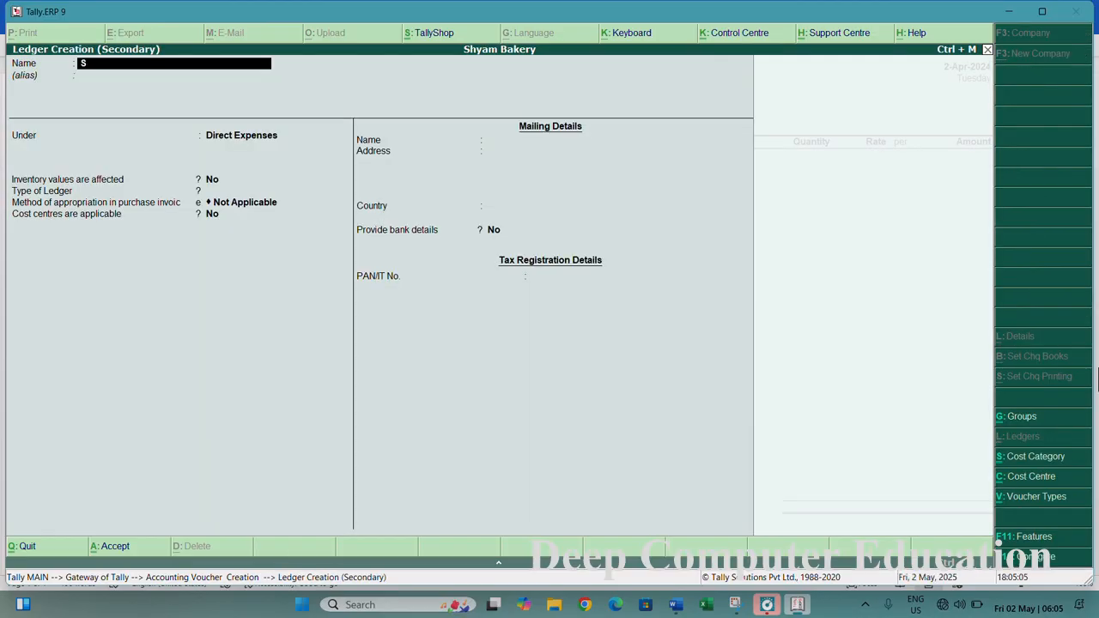
{"action": "type", "text": "ai Sweets & Snacks"}
{"action": "key", "text": "Return"}
{"action": "key", "text": "Return"}
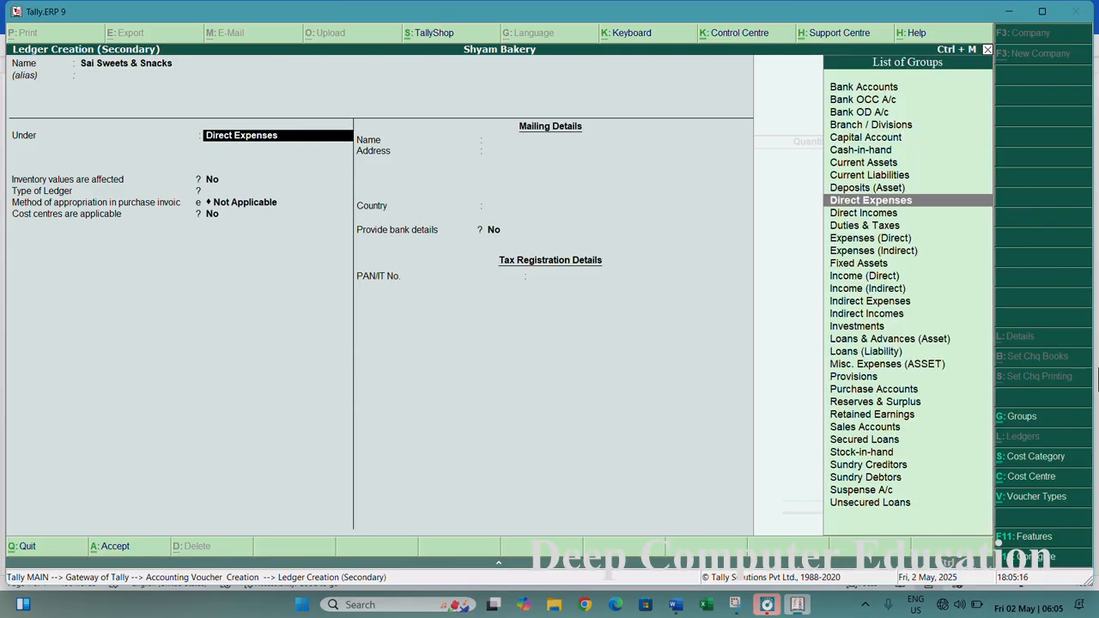
{"action": "type", "text": "Su"}
{"action": "key", "text": "Down"}
{"action": "key", "text": "Down"}
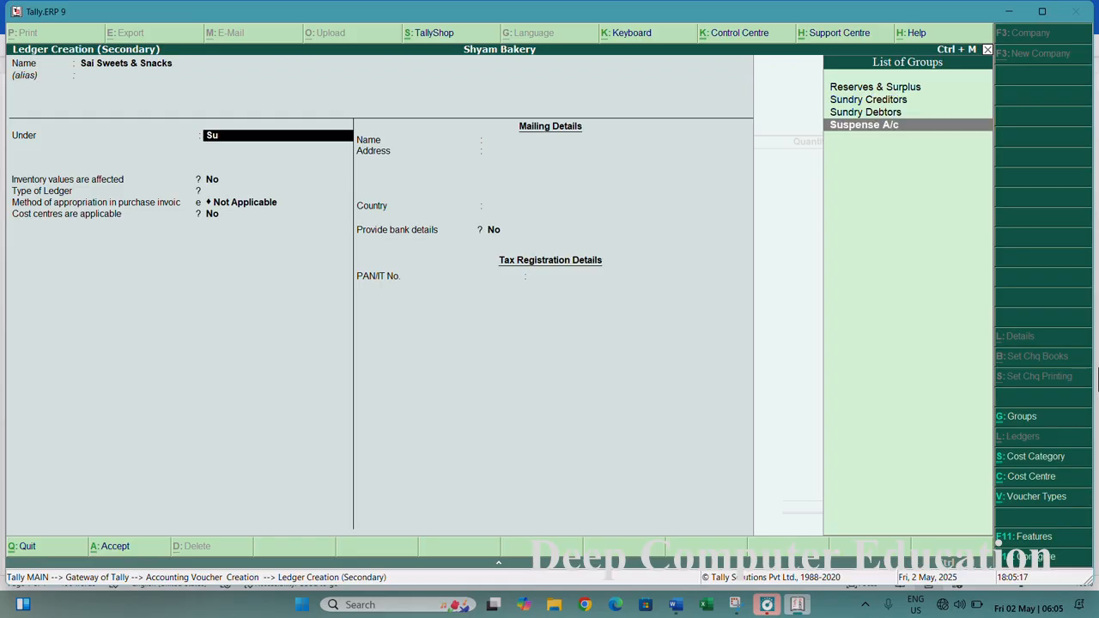
{"action": "key", "text": "Up"}
{"action": "key", "text": "Up"}
{"action": "key", "text": "Return"}
{"action": "key", "text": "Return"}
{"action": "key", "text": "Return"}
{"action": "key", "text": "Return"}
{"action": "key", "text": "Return"}
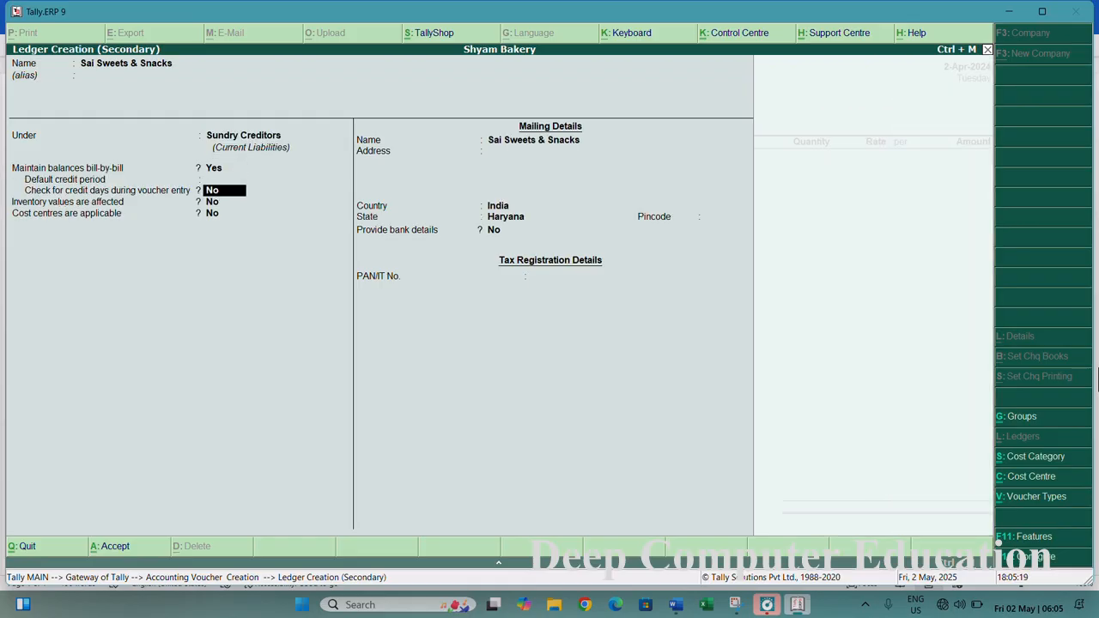
- Accept the ledger's default settings to save it as the party, and select Purchase as the purchase ledger
{"action": "key", "text": "Return"}
{"action": "key", "text": "Return"}
{"action": "key", "text": "Return"}
{"action": "key", "text": "Return"}
{"action": "key", "text": "Return"}
{"action": "key", "text": "Return"}
{"action": "key", "text": "Return"}
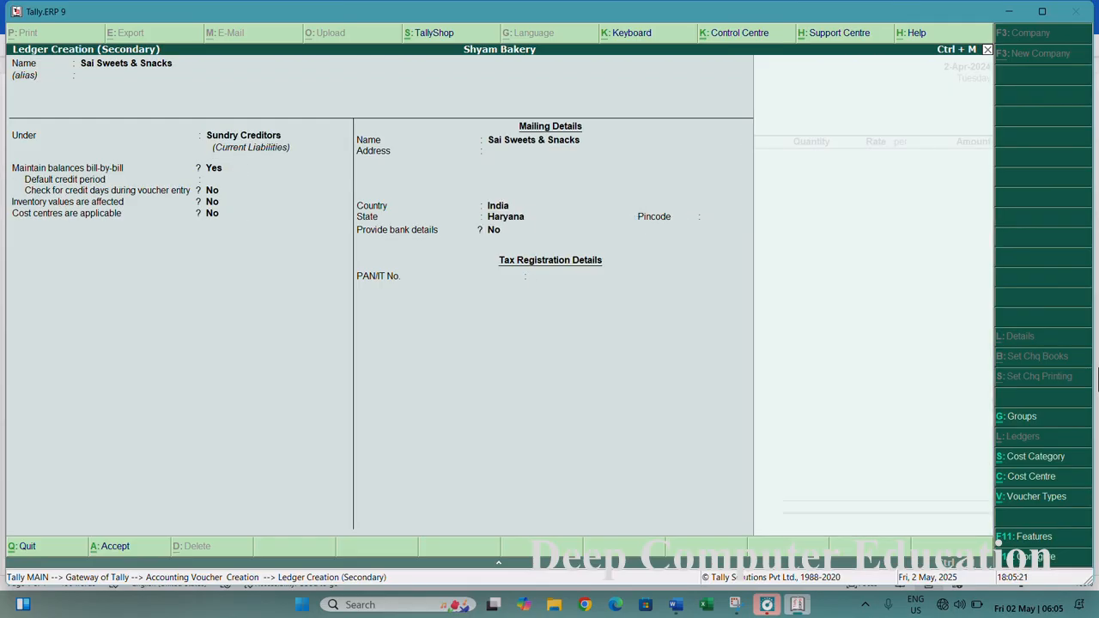
{"action": "key", "text": "Return"}
{"action": "key", "text": "Return"}
{"action": "key", "text": "Return"}
{"action": "key", "text": "Return"}
{"action": "key", "text": "Return"}
{"action": "key", "text": "Return"}
{"action": "key", "text": "Return"}
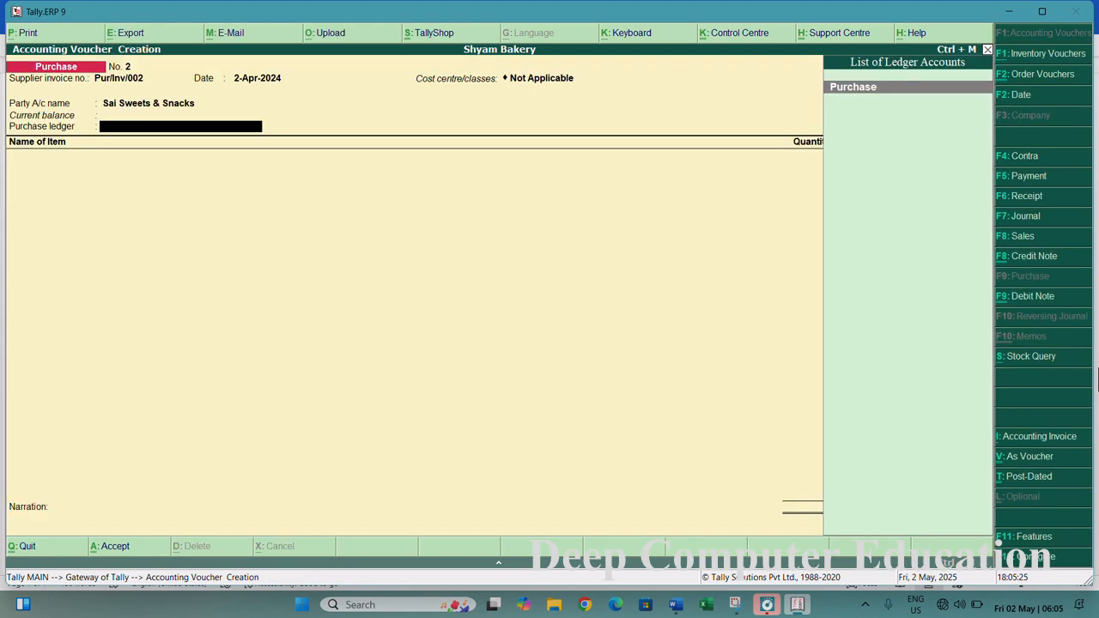
{"action": "key", "text": "Return"}
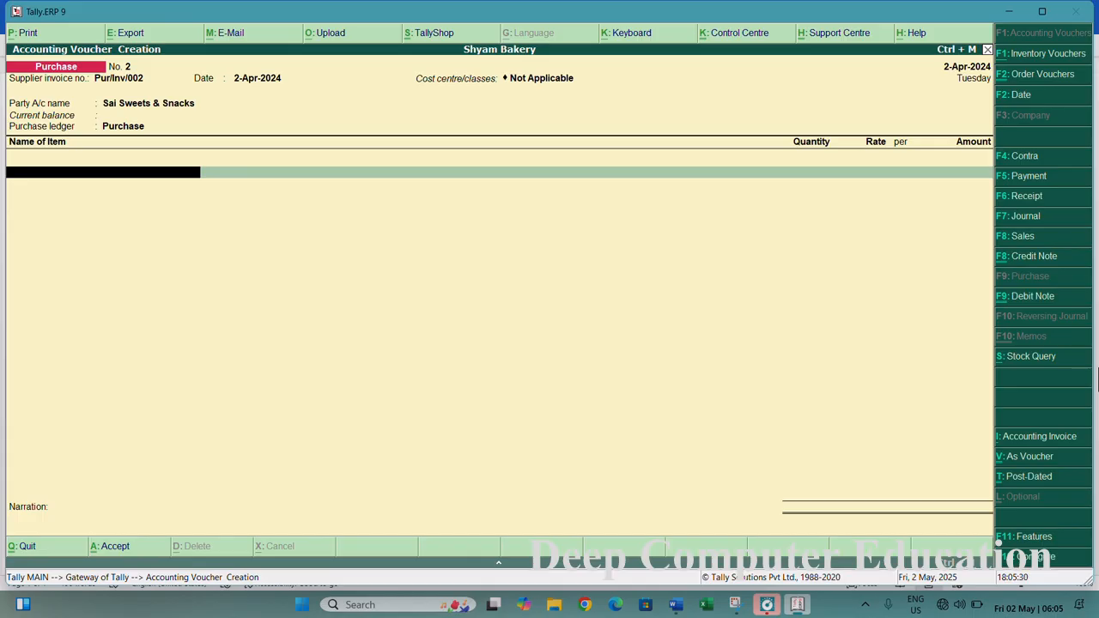
- Create a new stock item named Pepsi under the Cold Drinks group
{"action": "key", "text": "alt+c"}
{"action": "type", "text": "Pepsi"}
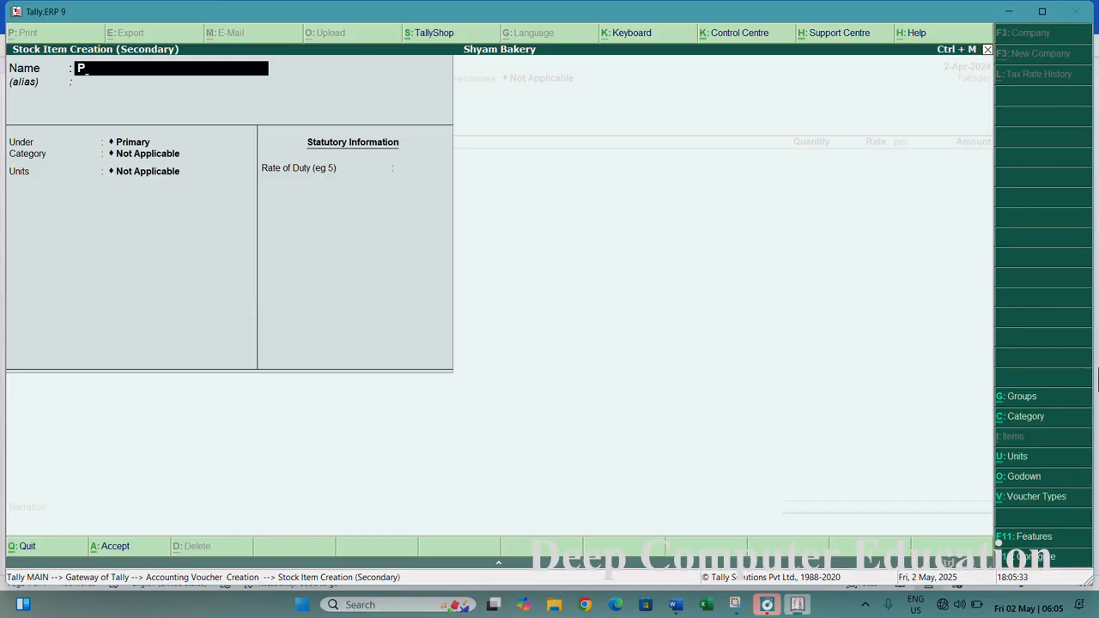
{"action": "key", "text": "Return"}
{"action": "key", "text": "Return"}
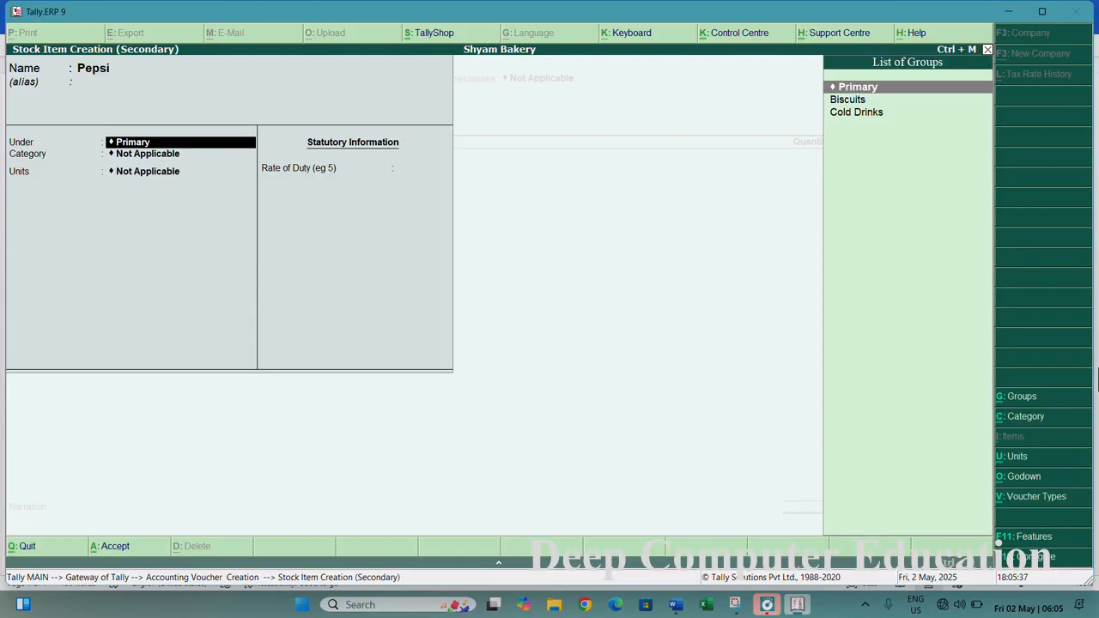
{"action": "key", "text": "Down"}
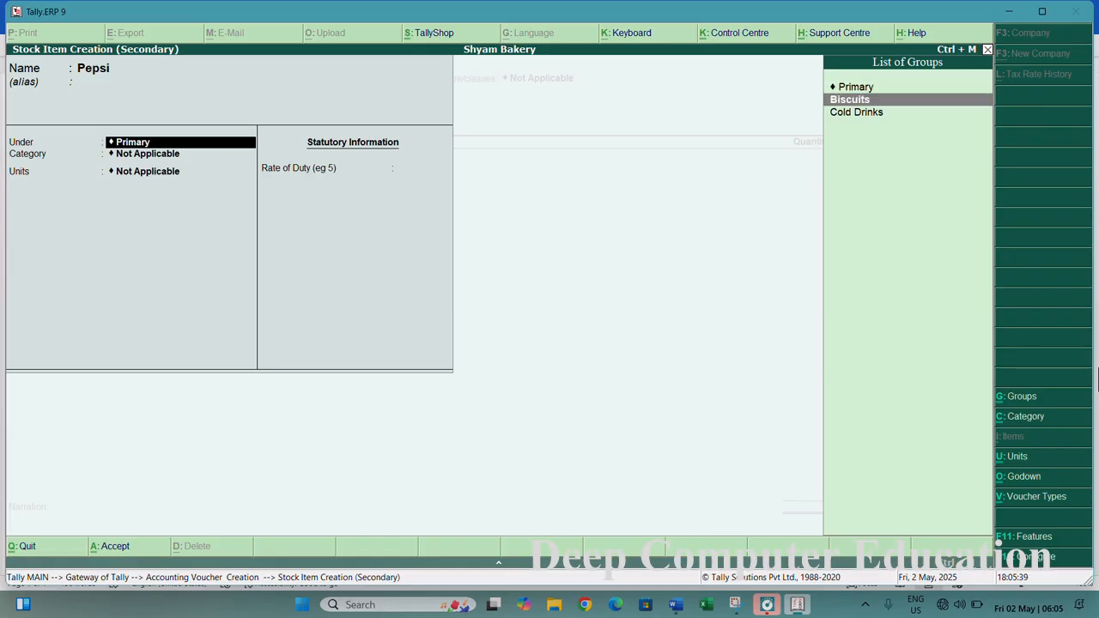
{"action": "key", "text": "Down"}
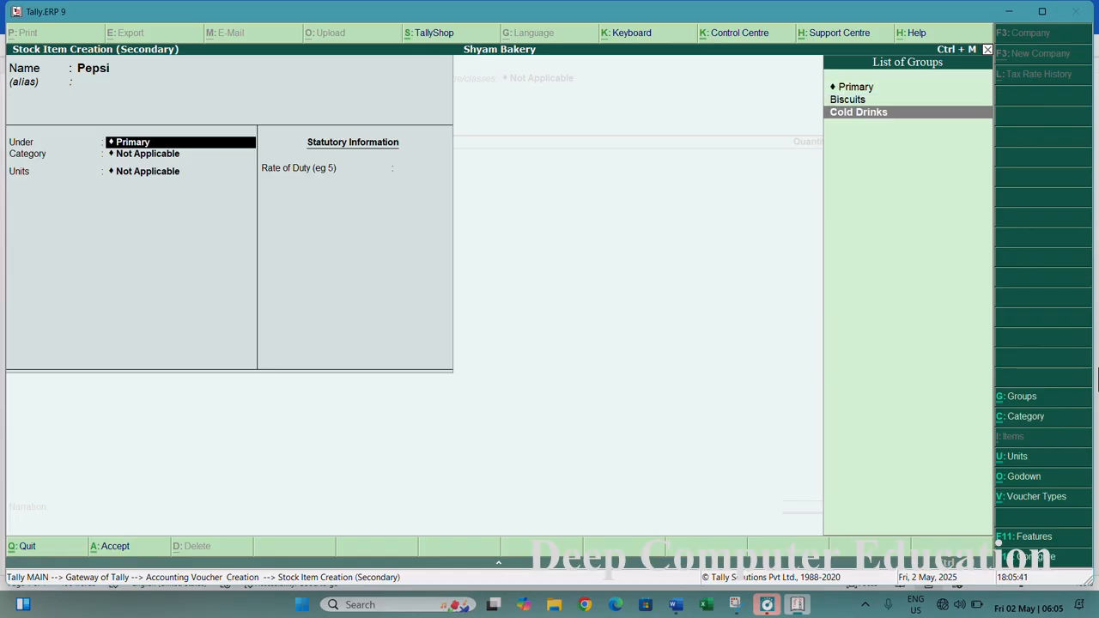
{"action": "key", "text": "Return"}
{"action": "key", "text": "Return"}
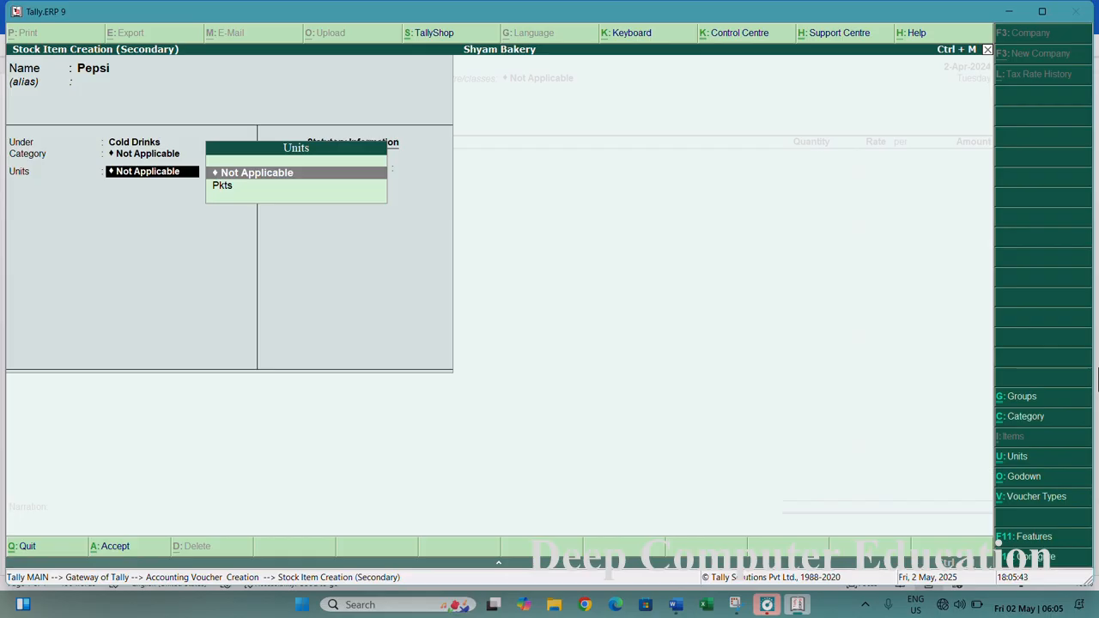
- Create a simple unit Btl, assign it to Pepsi, and save the stock item
{"action": "key", "text": "alt+c"}
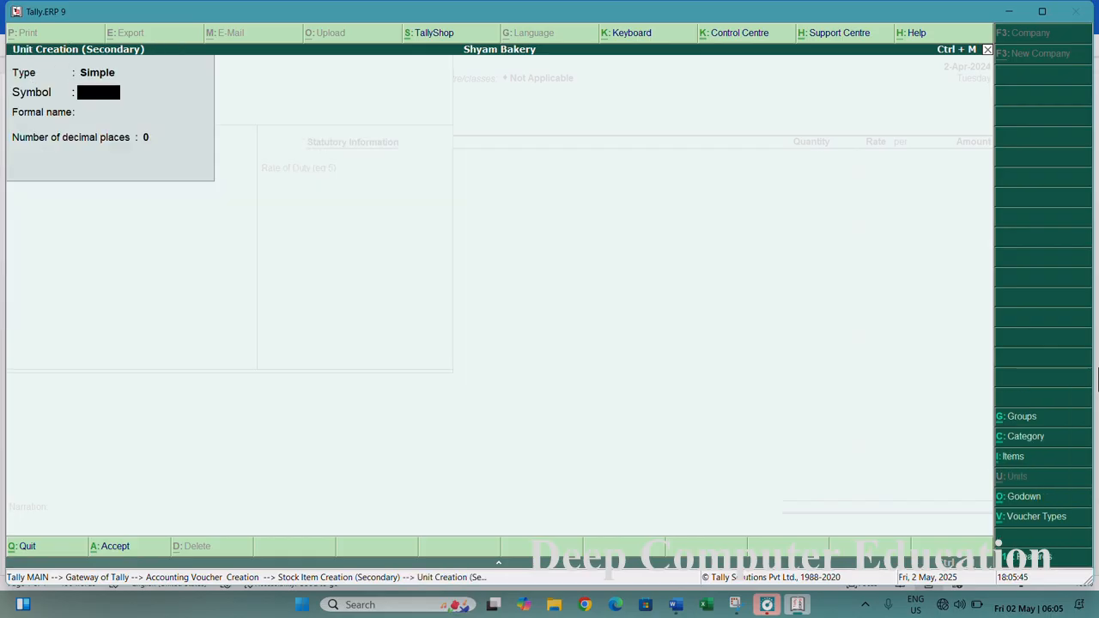
{"action": "type", "text": "Btl"}
{"action": "key", "text": "Return"}
{"action": "key", "text": "Return"}
{"action": "key", "text": "Return"}
{"action": "key", "text": "Return"}
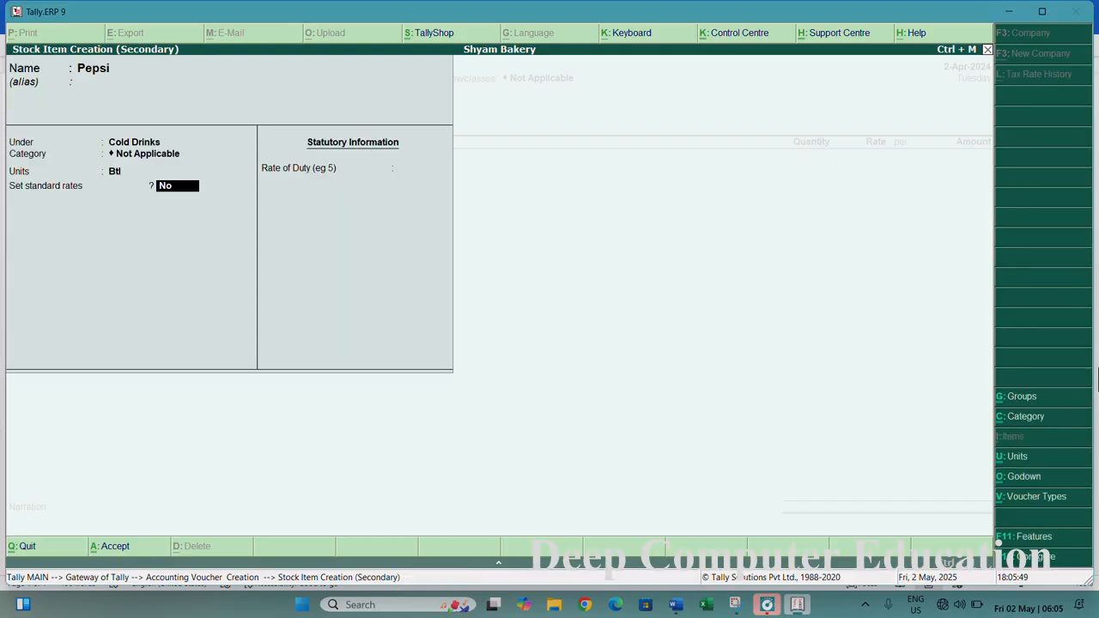
{"action": "key", "text": "Return"}
- Allocate 100 Btl of Pepsi at 20 per Btl in Main Location and close the allocation
{"action": "key", "text": "Return"}
{"action": "key", "text": "Return"}
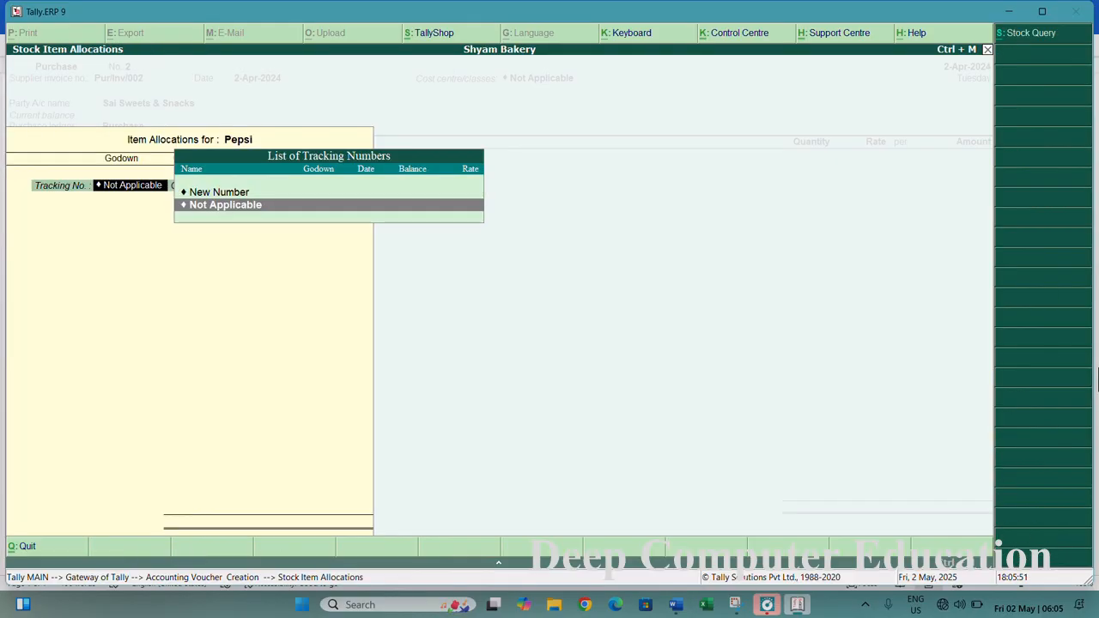
{"action": "key", "text": "Return"}
{"action": "key", "text": "Return"}
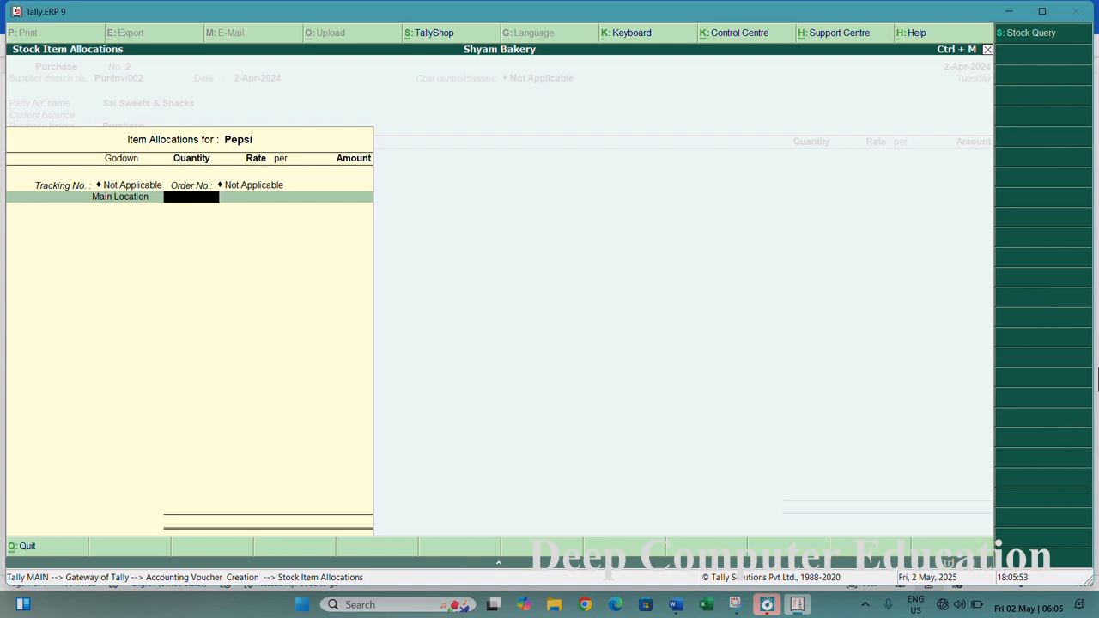
{"action": "mouse_move", "coordinate": [676, 604]}
{"action": "left_click", "coordinate": [681, 569]}
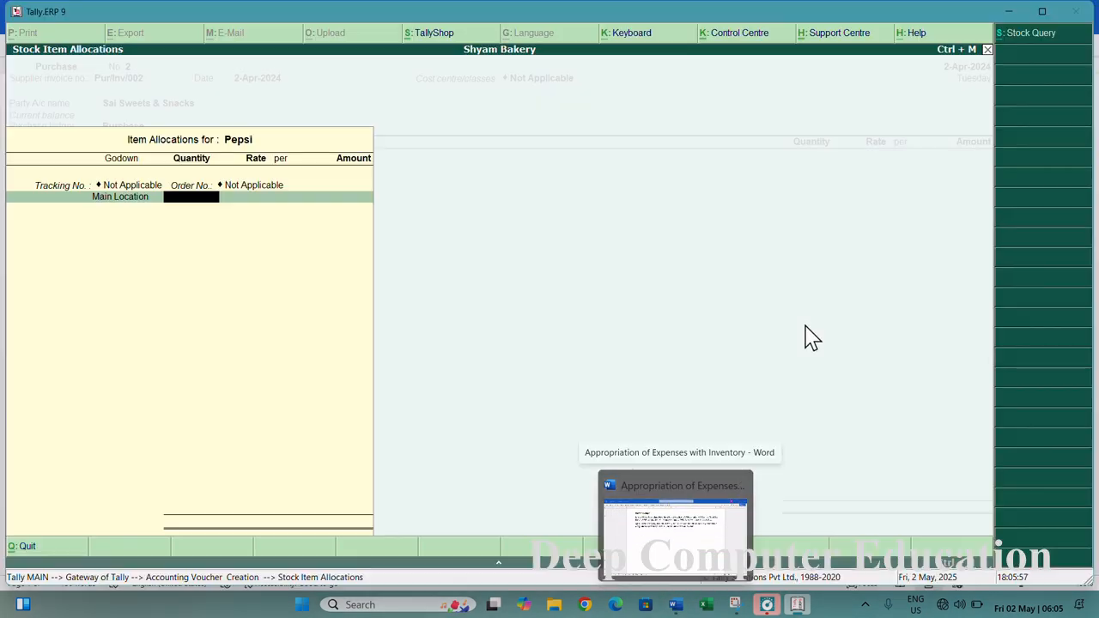
{"action": "type", "text": "100 Btl"}
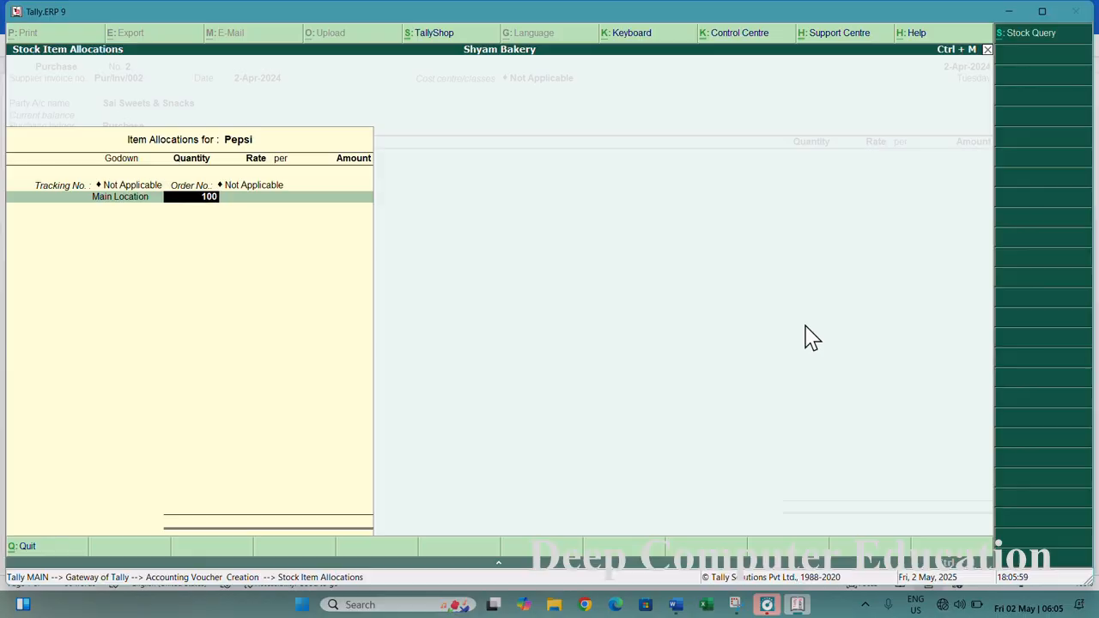
{"action": "key", "text": "Return"}
{"action": "type", "text": "20"}
{"action": "key", "text": "Return"}
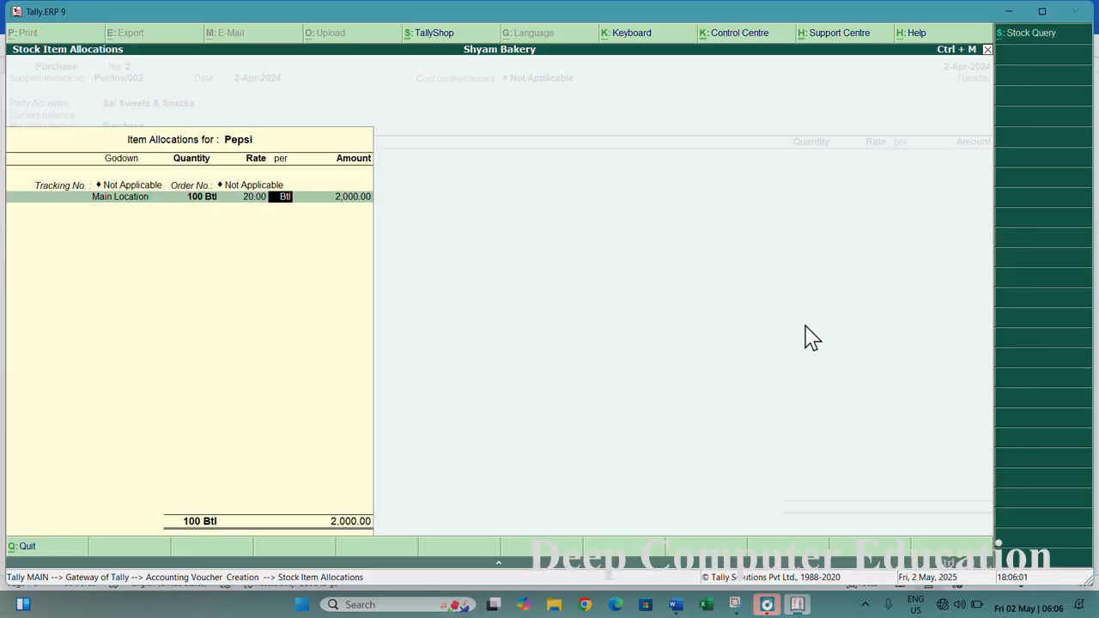
{"action": "key", "text": "Return"}
{"action": "key", "text": "Return"}
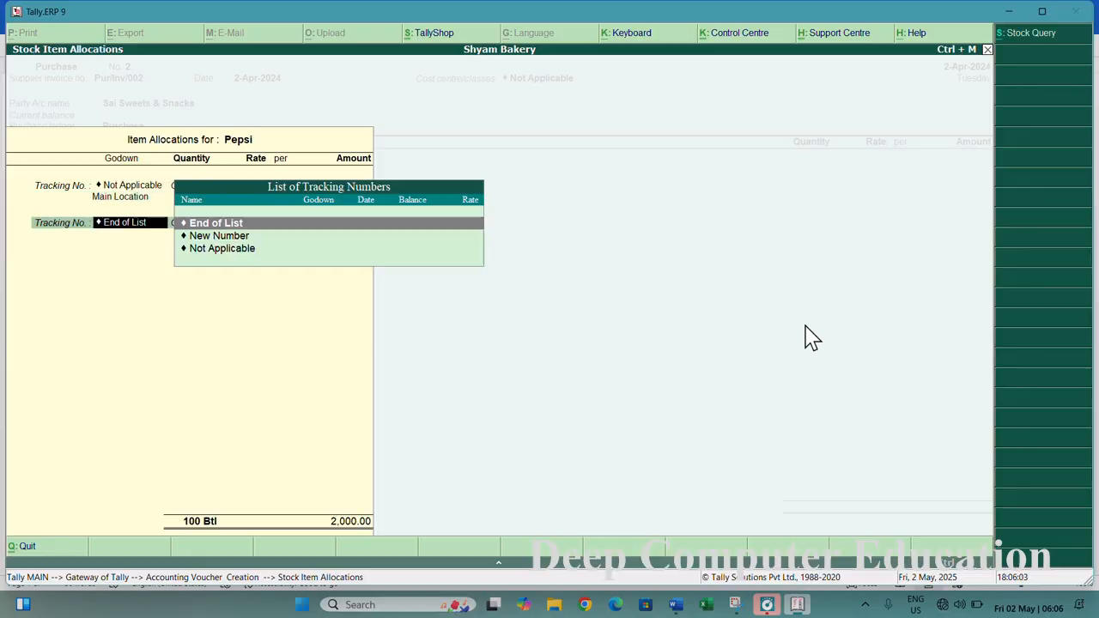
{"action": "key", "text": "Return"}
{"action": "key", "text": "Return"}
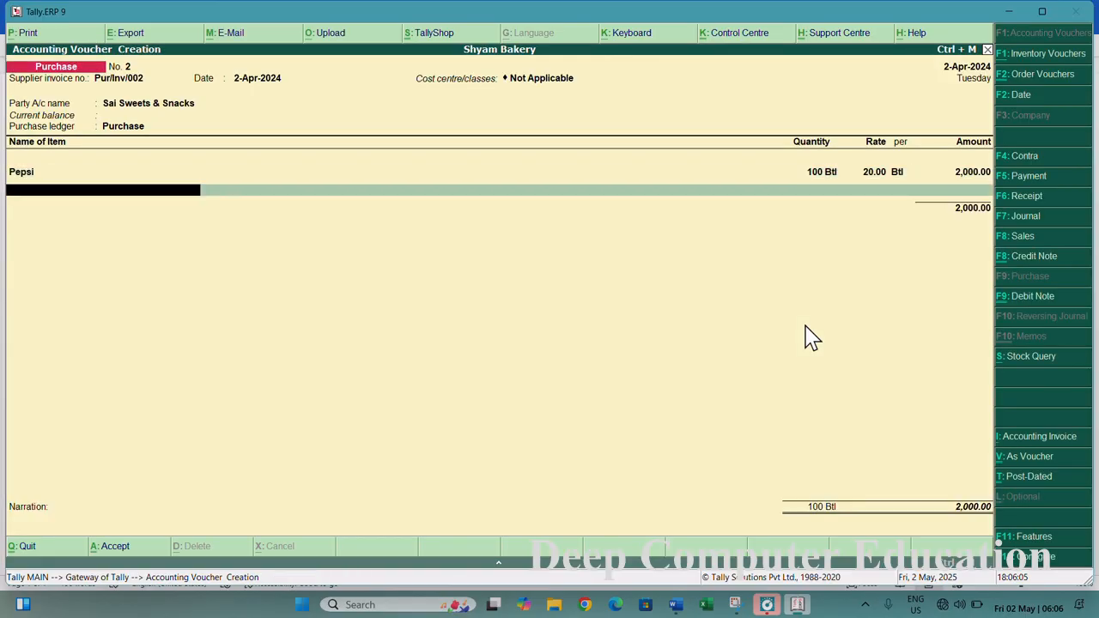
- Create a stock item named Limca under Cold Drinks with unit Btl and save it
{"action": "key", "text": "alt+c"}
{"action": "type", "text": "Limca"}
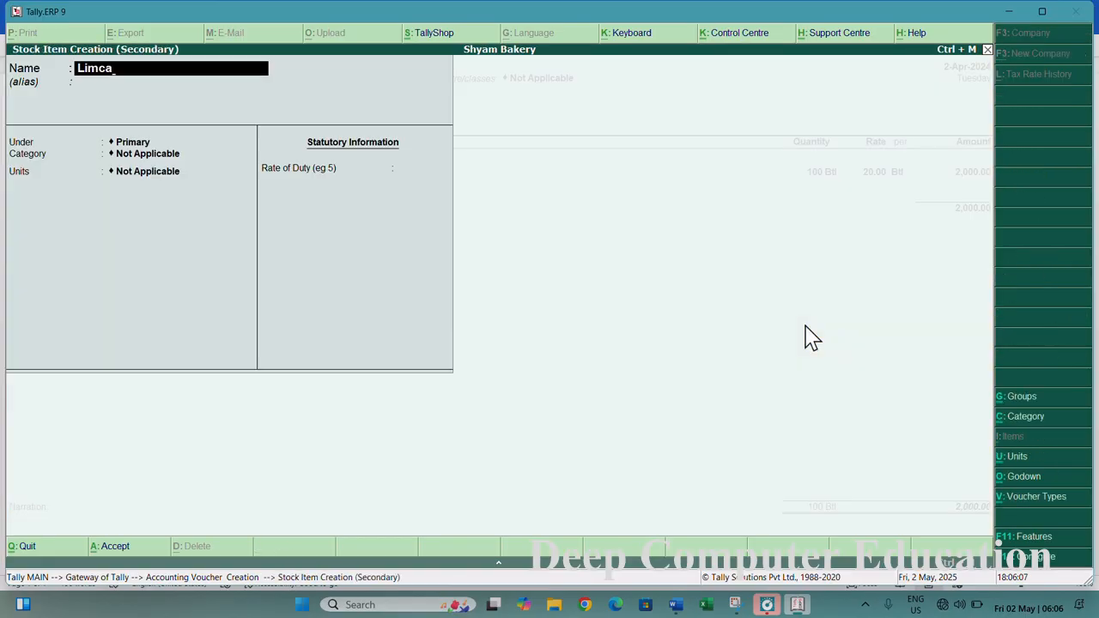
{"action": "key", "text": "Return"}
{"action": "key", "text": "Return"}
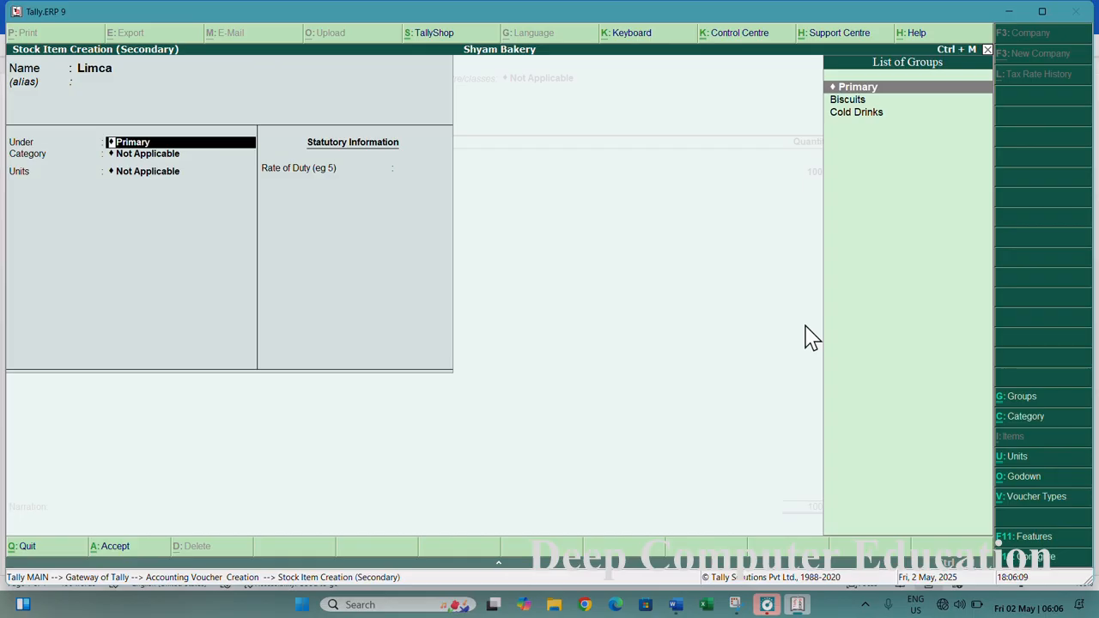
{"action": "key", "text": "Down"}
{"action": "key", "text": "Down"}
{"action": "key", "text": "Return"}
{"action": "key", "text": "Return"}
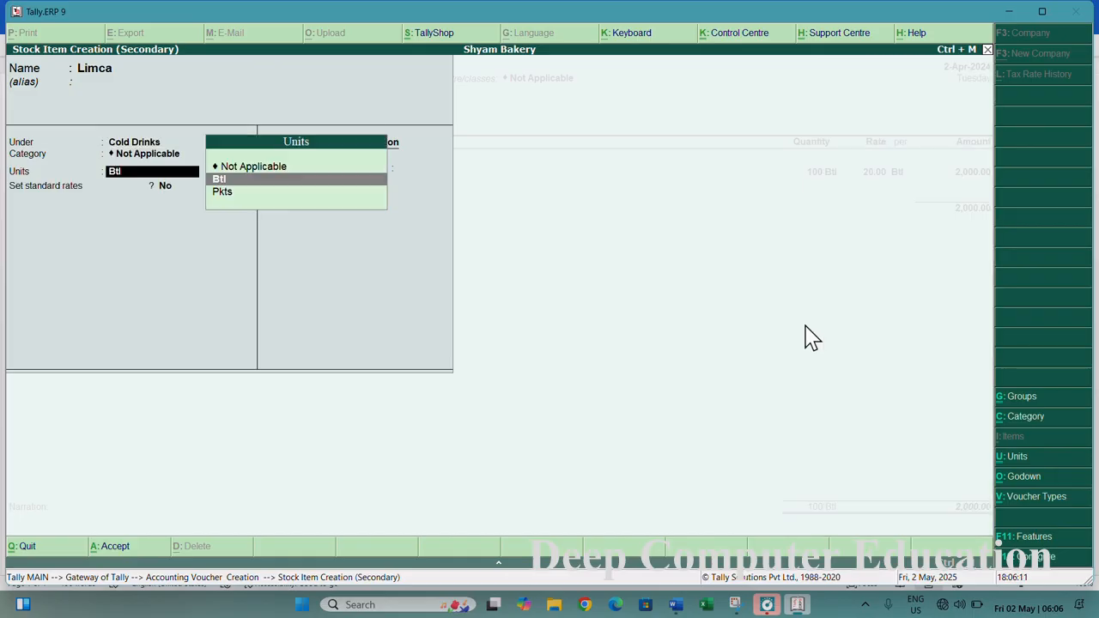
{"action": "key", "text": "Return"}
{"action": "key", "text": "Return"}
{"action": "key", "text": "Return"}
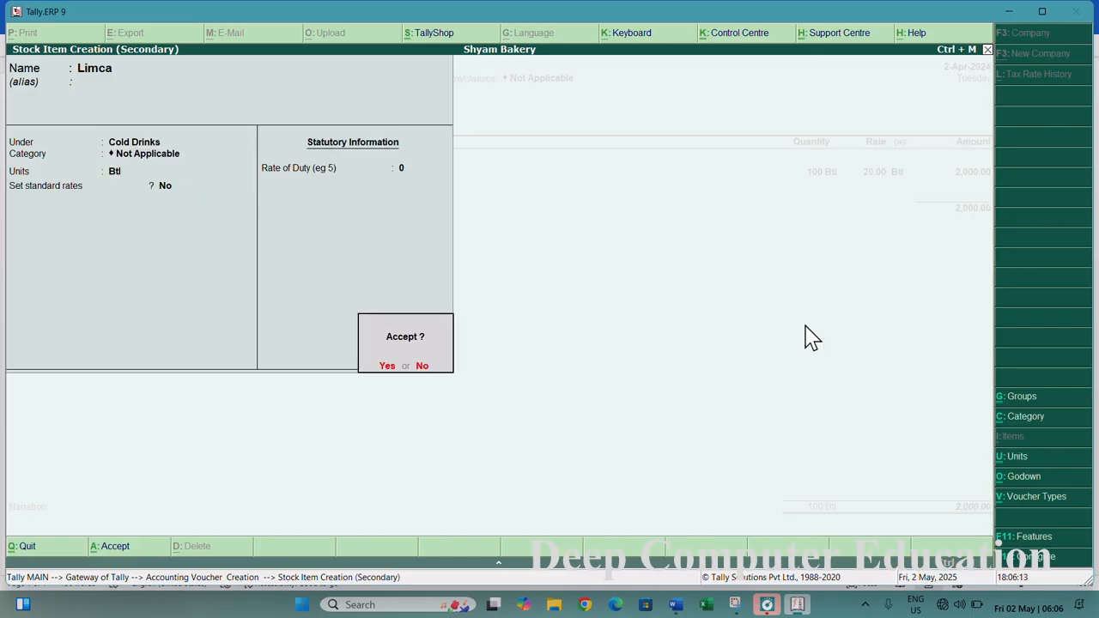
{"action": "key", "text": "Return"}
{"action": "key", "text": "Return"}
{"action": "key", "text": "Return"}
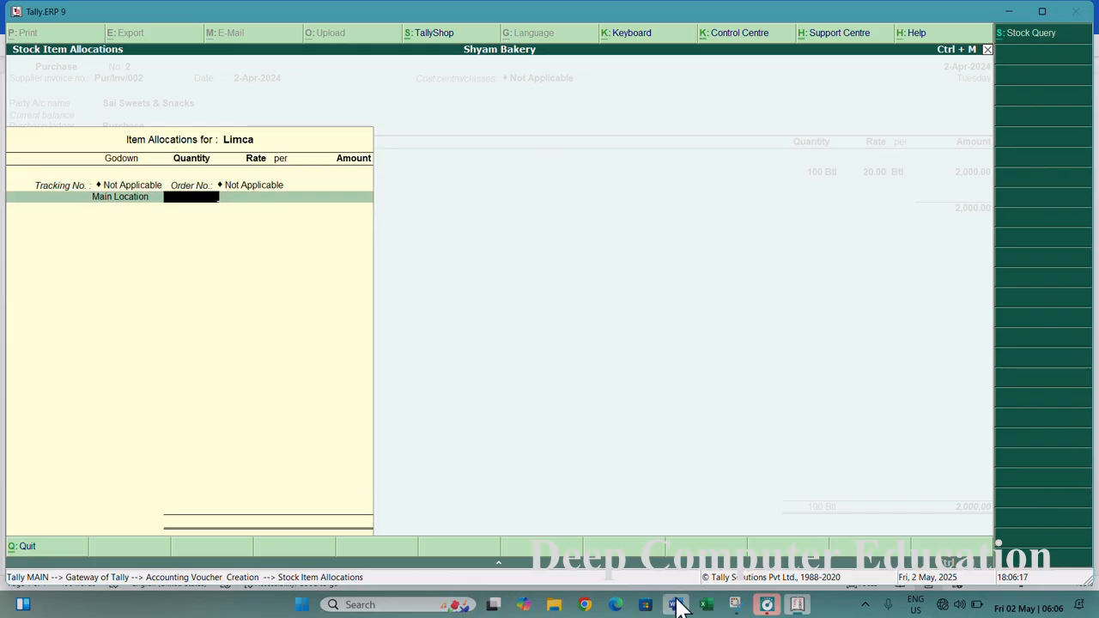
- Allocate 200 Btl of Limca at 30 per Btl in Main Location and finish the item lines
{"action": "mouse_move", "coordinate": [676, 595]}
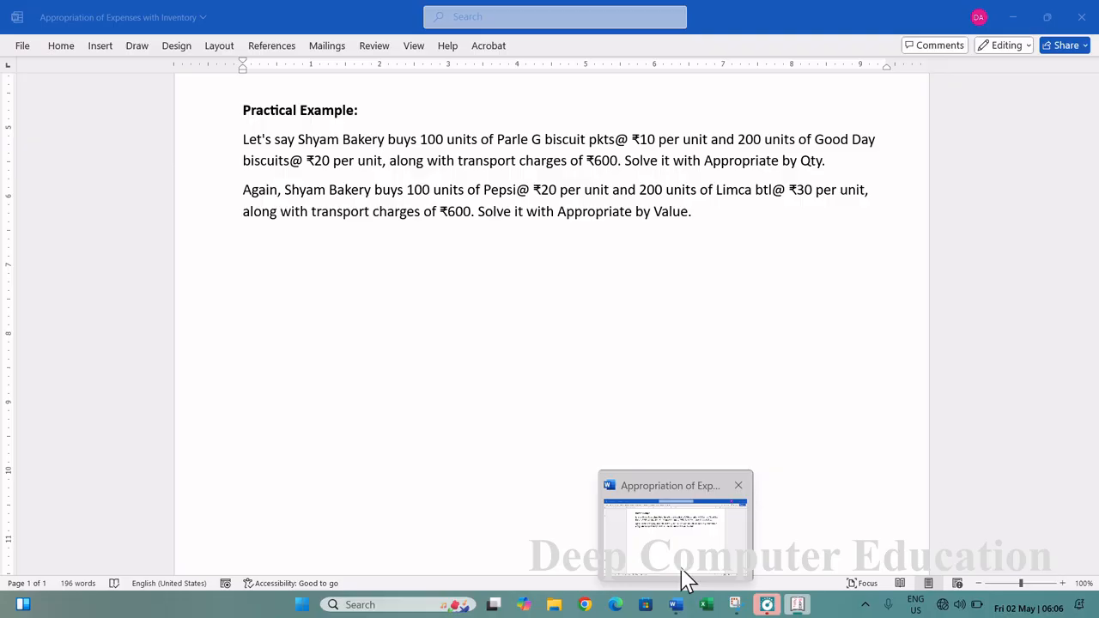
{"action": "type", "text": "200"}
{"action": "key", "text": "Return"}
{"action": "type", "text": "30"}
{"action": "key", "text": "Return"}
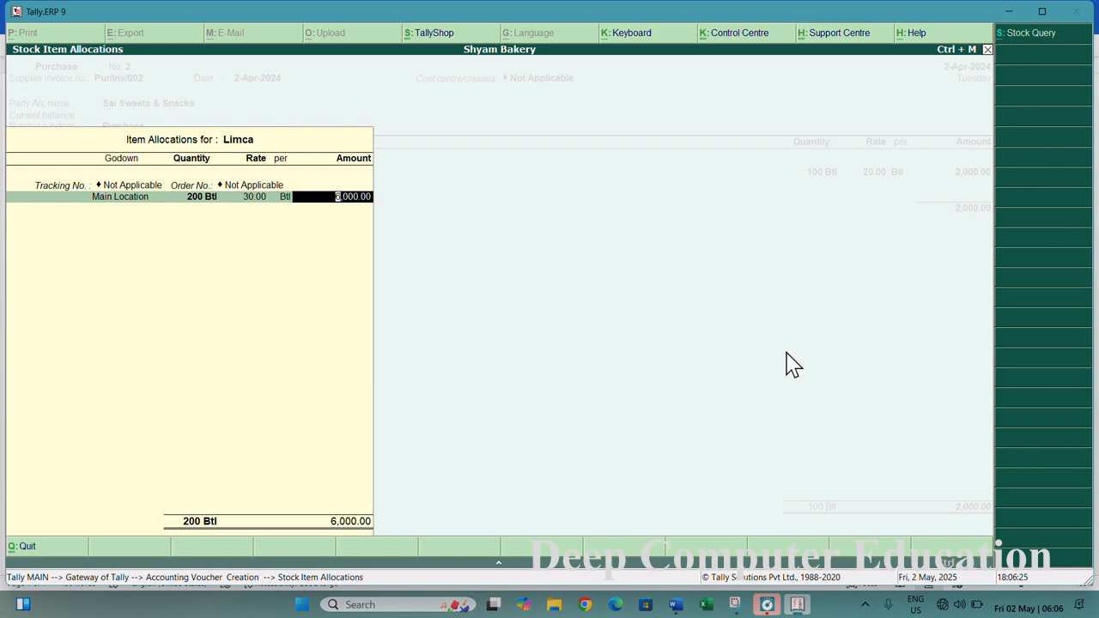
{"action": "key", "text": "Return"}
{"action": "key", "text": "Return"}
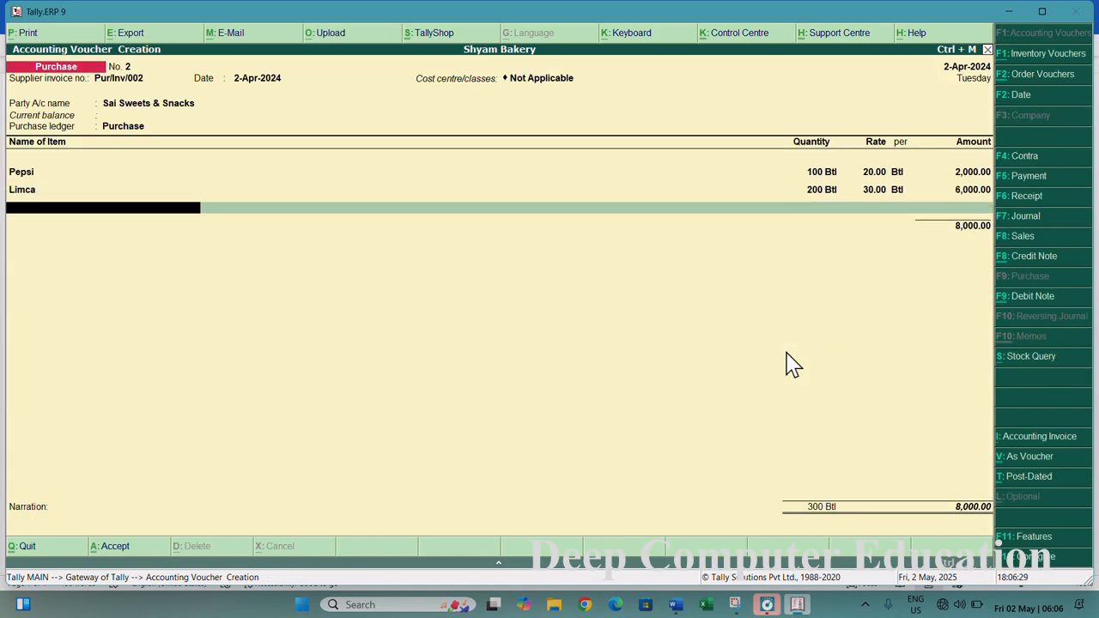
{"action": "key", "text": "Return"}
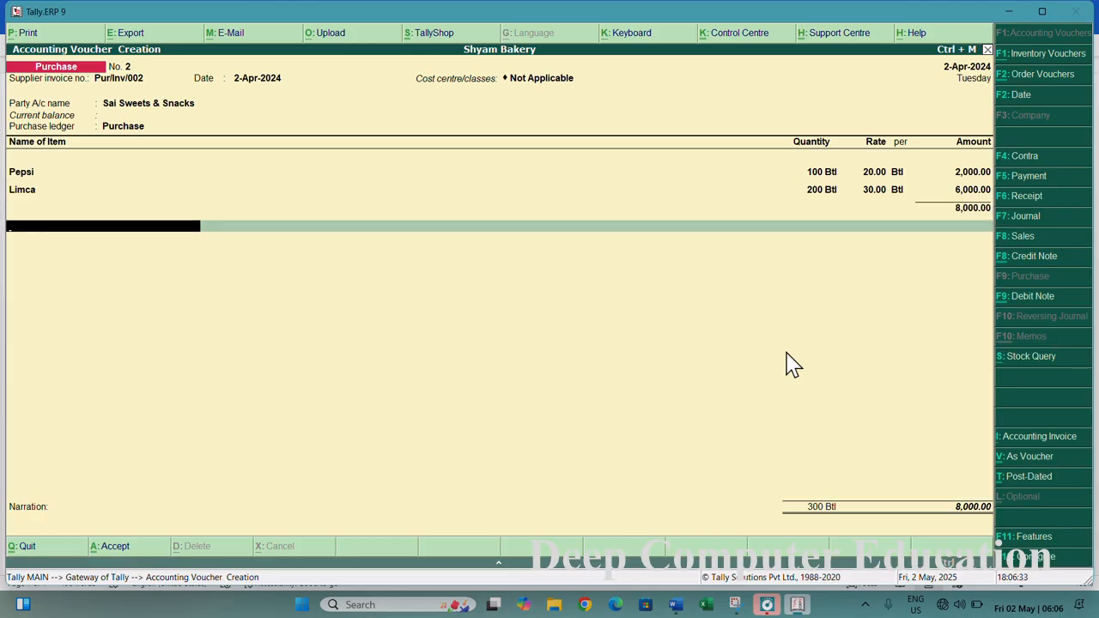
- Create a new ledger named Freight Inward under Direct Expenses from the voucher's ledger line
{"action": "left_click", "coordinate": [702, 549]}
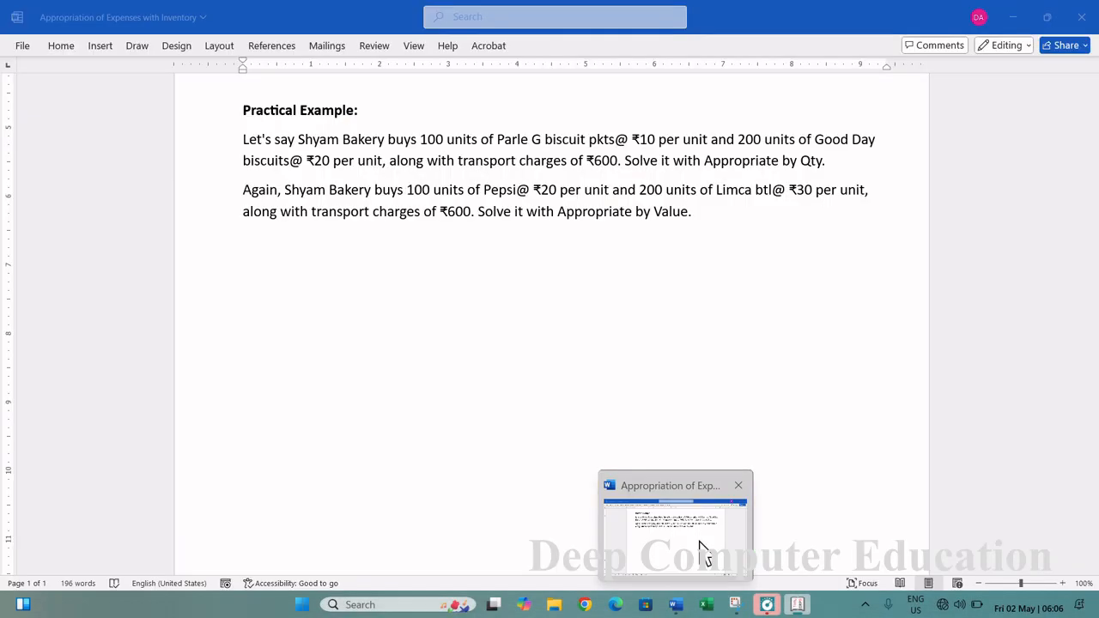
{"action": "left_click", "coordinate": [702, 549]}
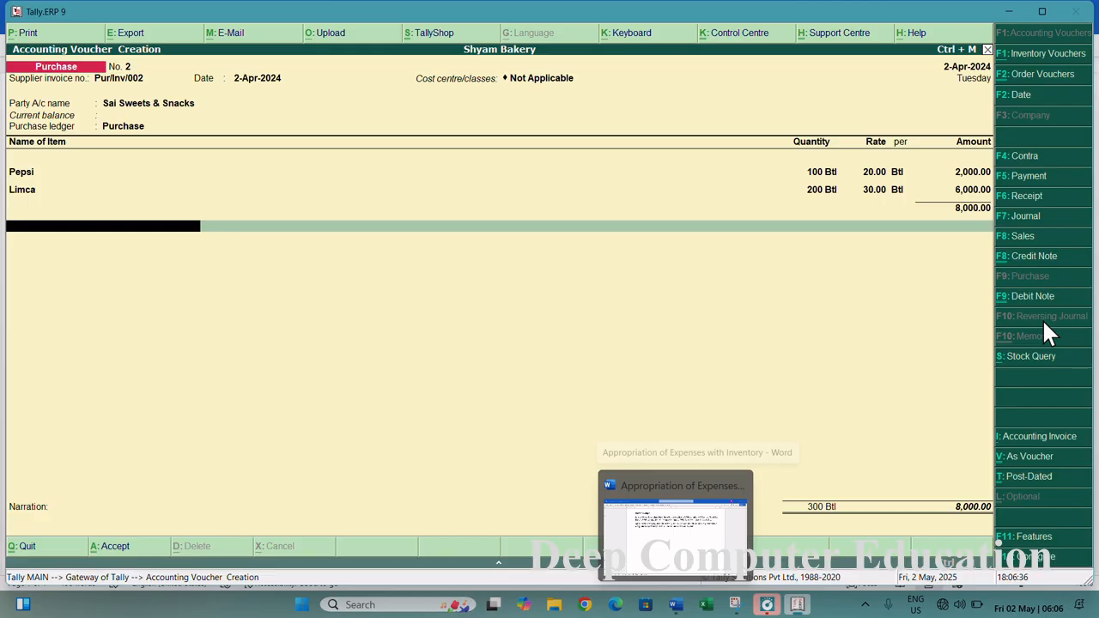
{"action": "key", "text": "alt+c"}
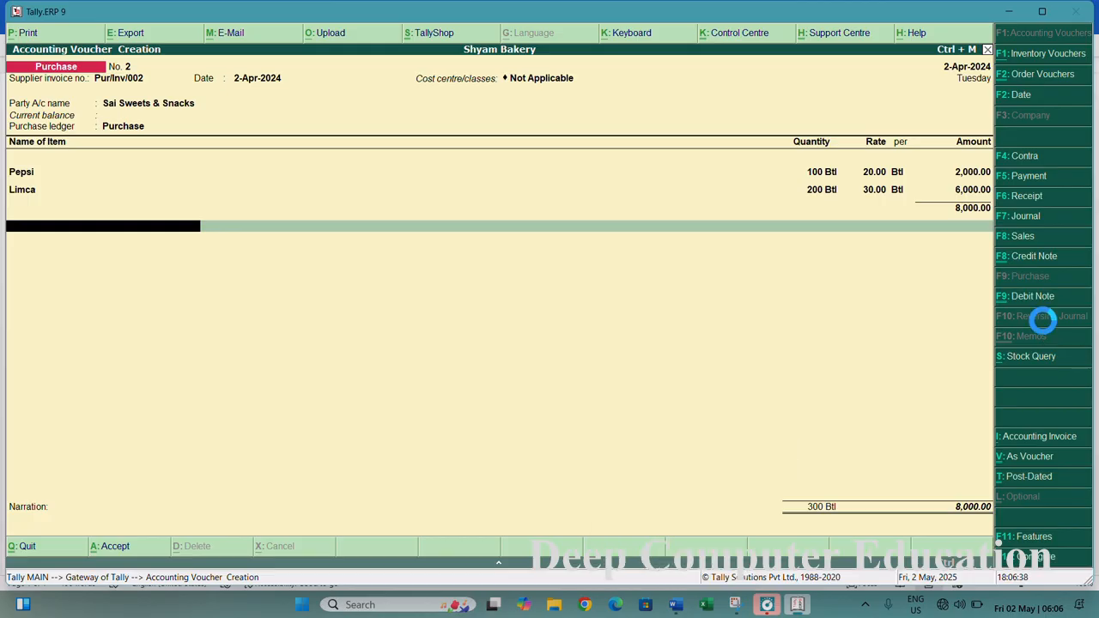
{"action": "type", "text": "F"}
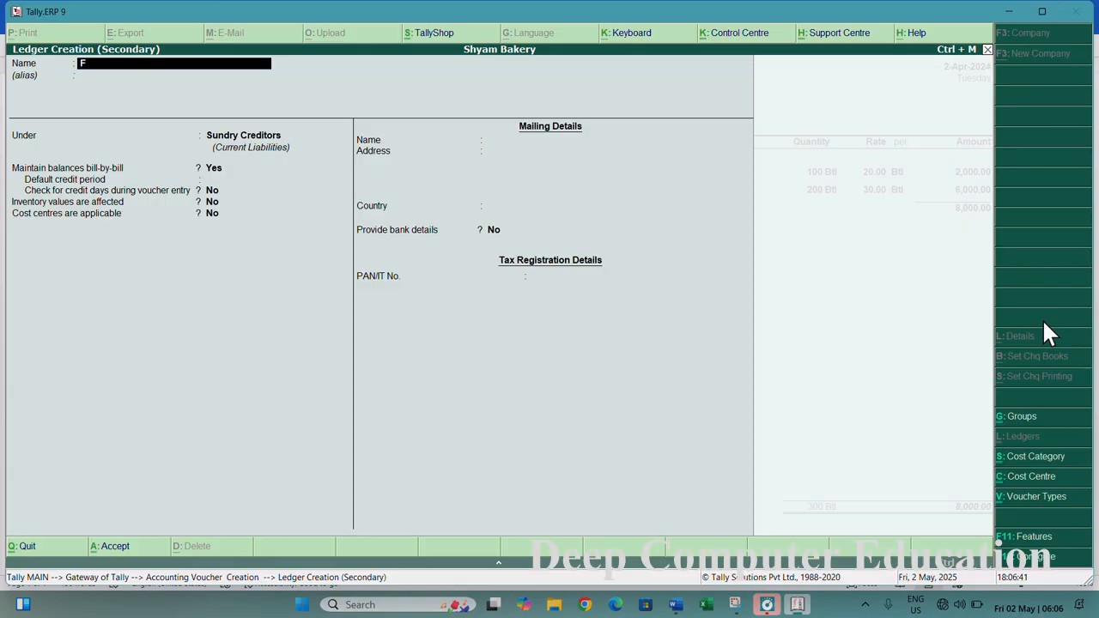
{"action": "type", "text": "reight Inward"}
{"action": "key", "text": "Return"}
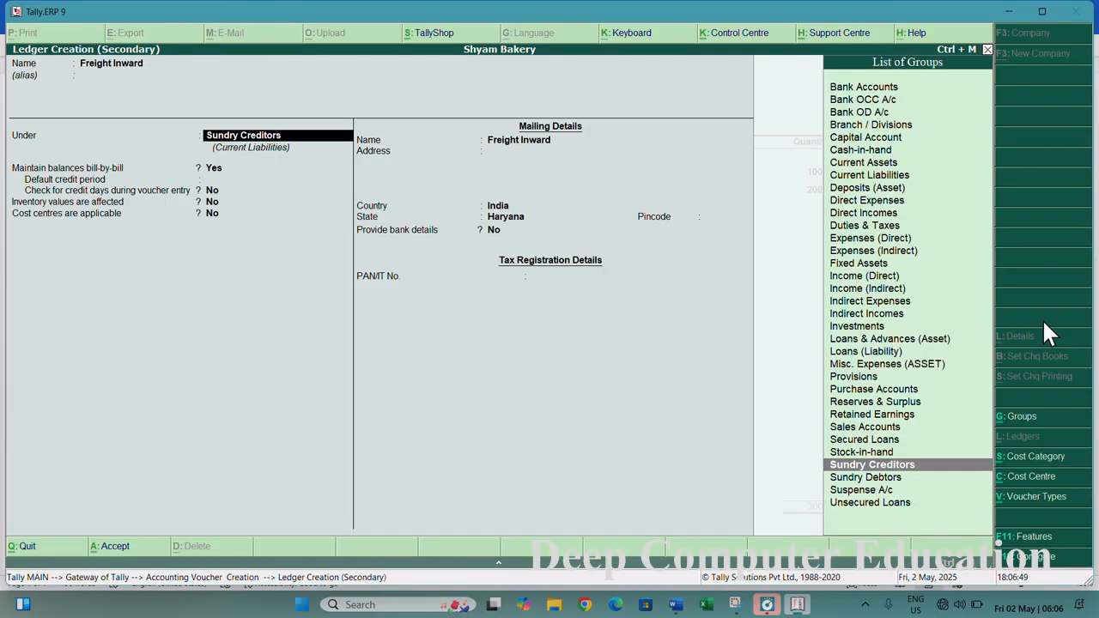
{"action": "type", "text": "Di"}
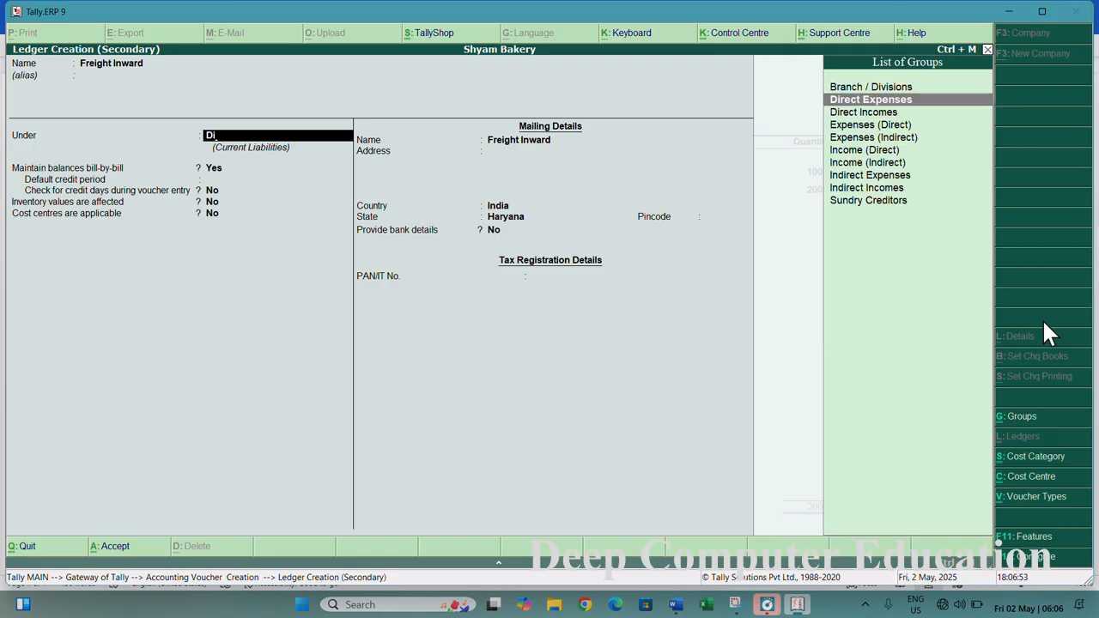
{"action": "key", "text": "Return"}
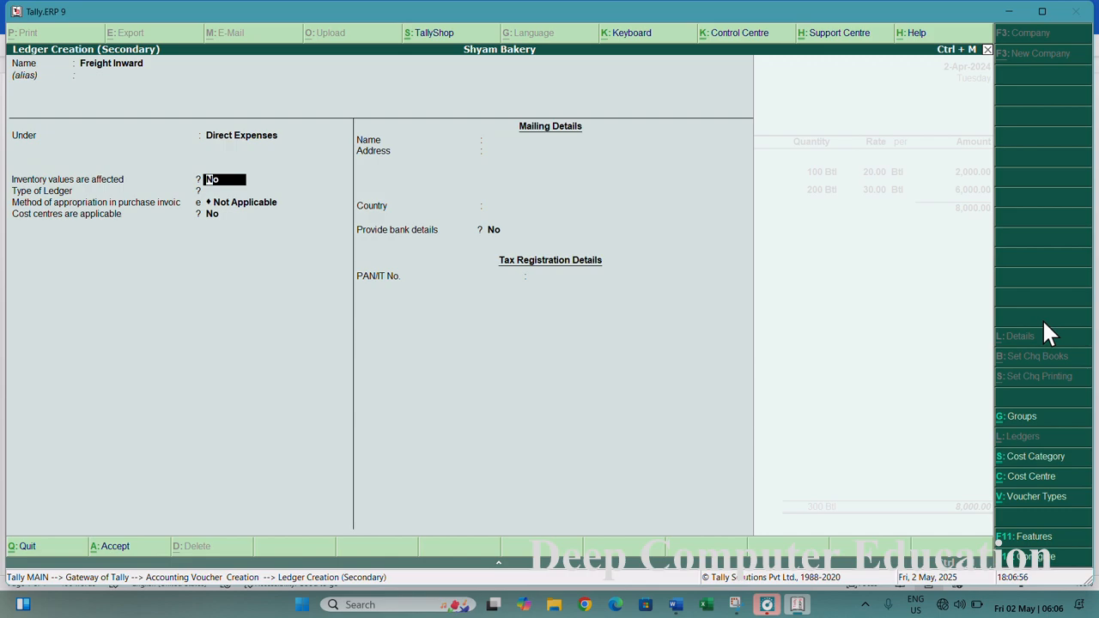
- Open the appropriation method choices and review the ledger configuration options
{"action": "key", "text": "Return"}
{"action": "key", "text": "Return"}
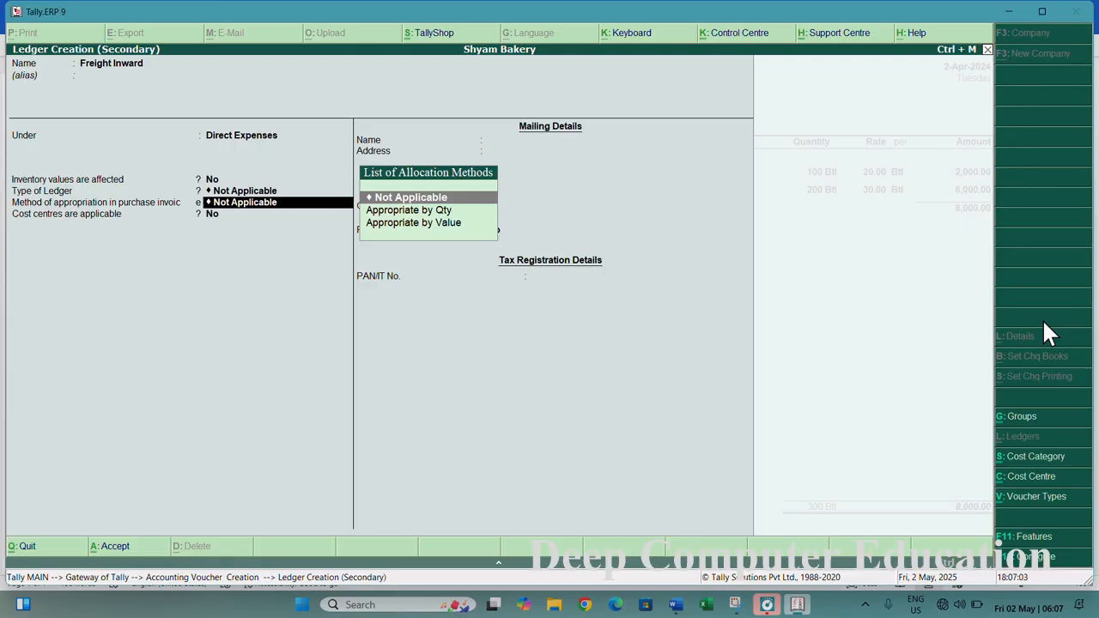
{"action": "key", "text": "Down"}
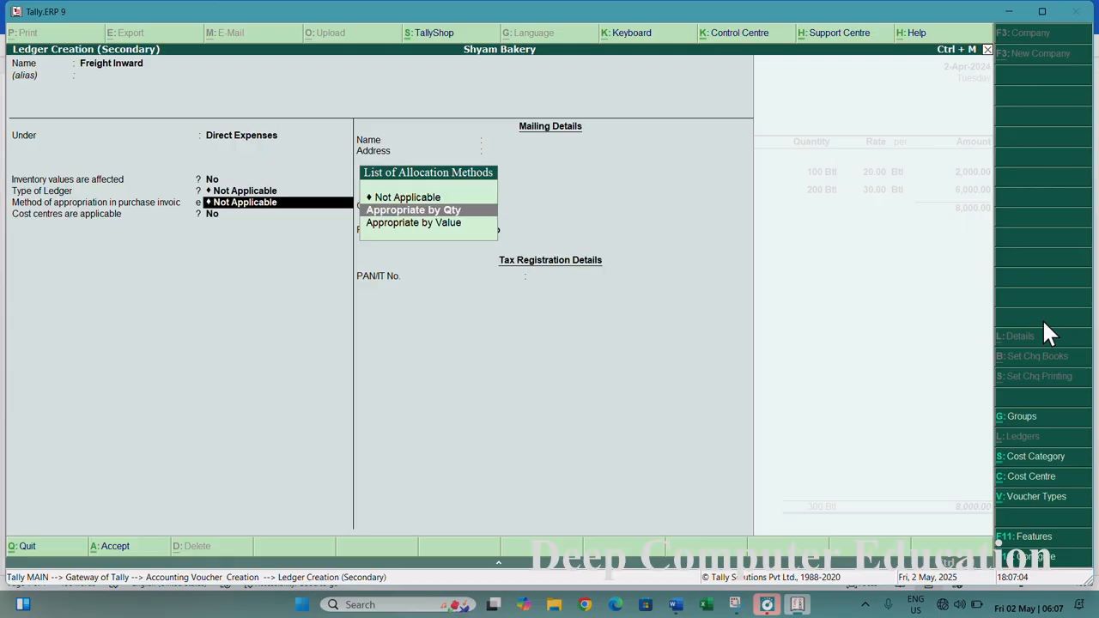
{"action": "key", "text": "Down"}
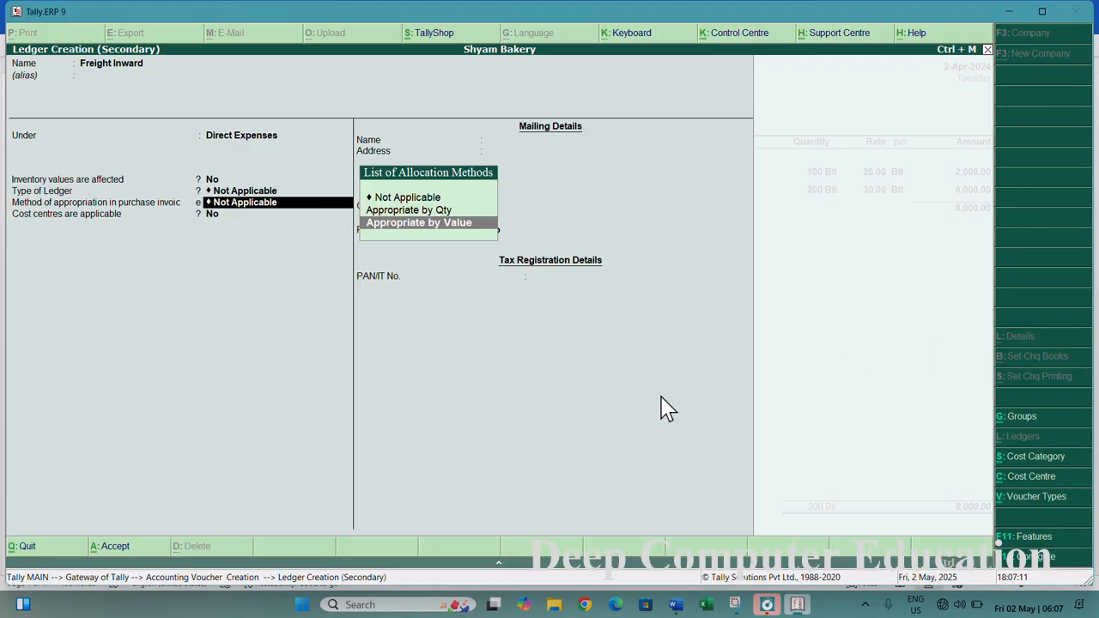
{"action": "key", "text": "F12"}
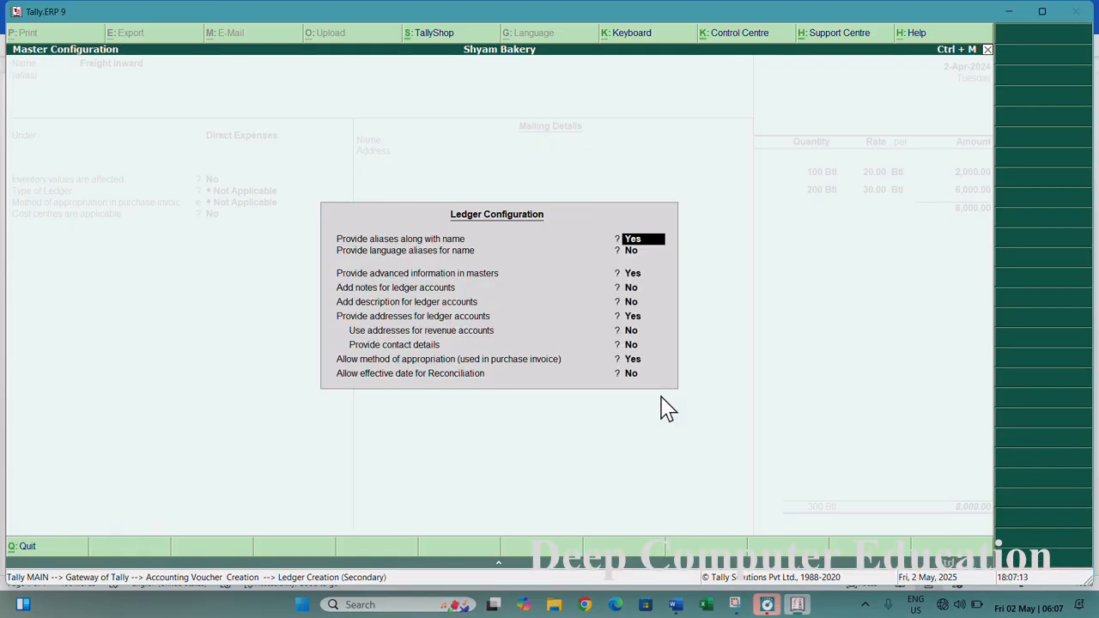
{"action": "key", "text": "Return"}
{"action": "key", "text": "Return"}
{"action": "key", "text": "Return"}
{"action": "key", "text": "Return"}
{"action": "key", "text": "Return"}
{"action": "key", "text": "Return"}
{"action": "key", "text": "Return"}
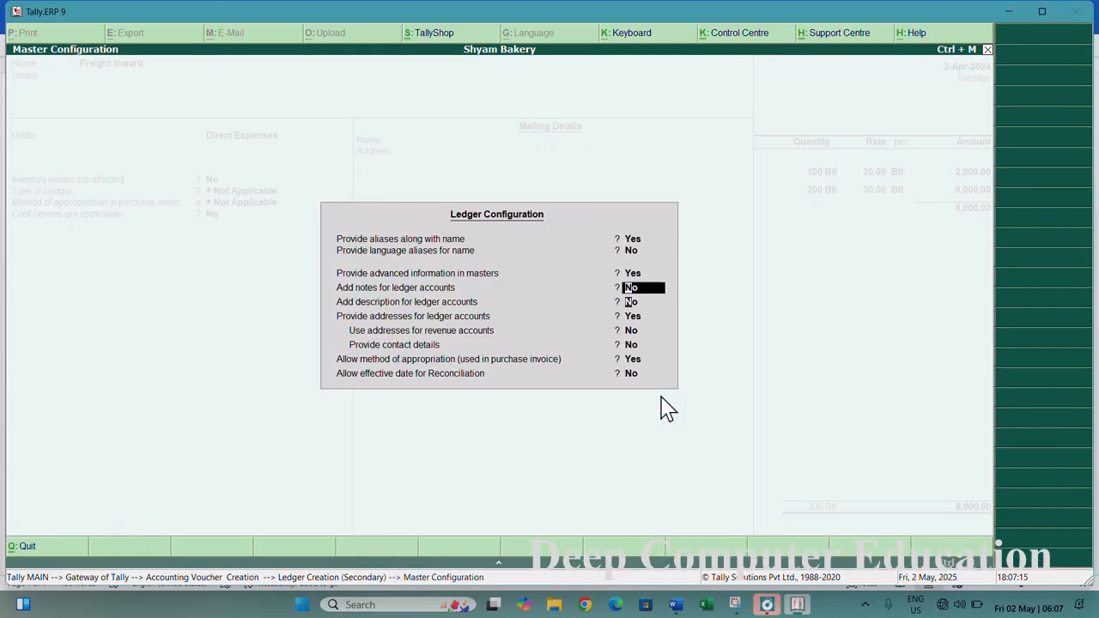
{"action": "key", "text": "Return"}
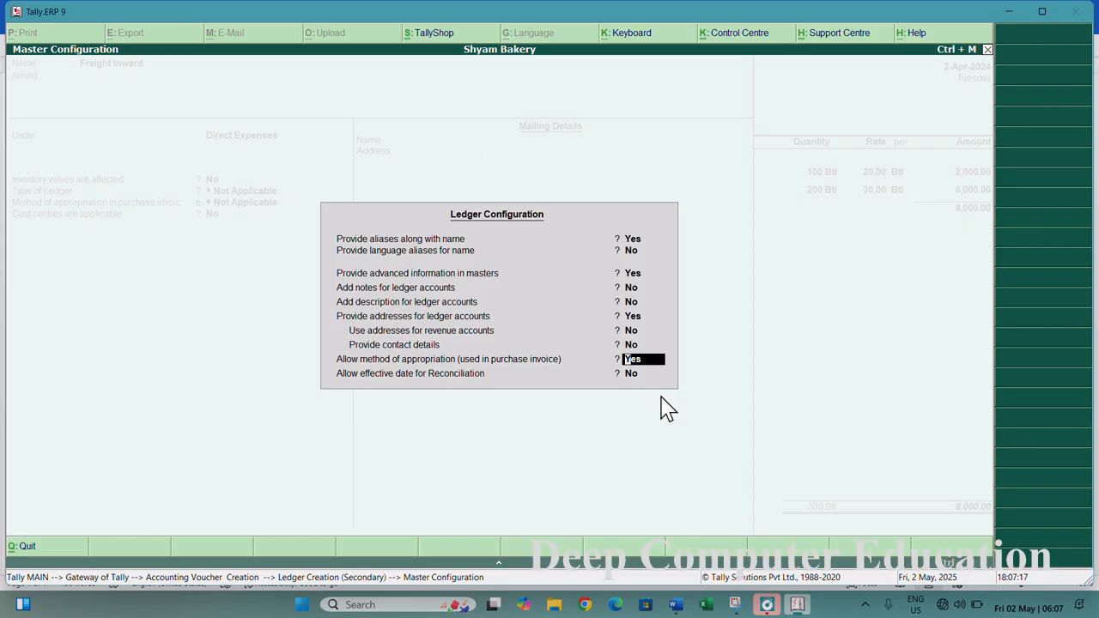
{"action": "key", "text": "ctrl+a"}
{"action": "key", "text": "Return"}
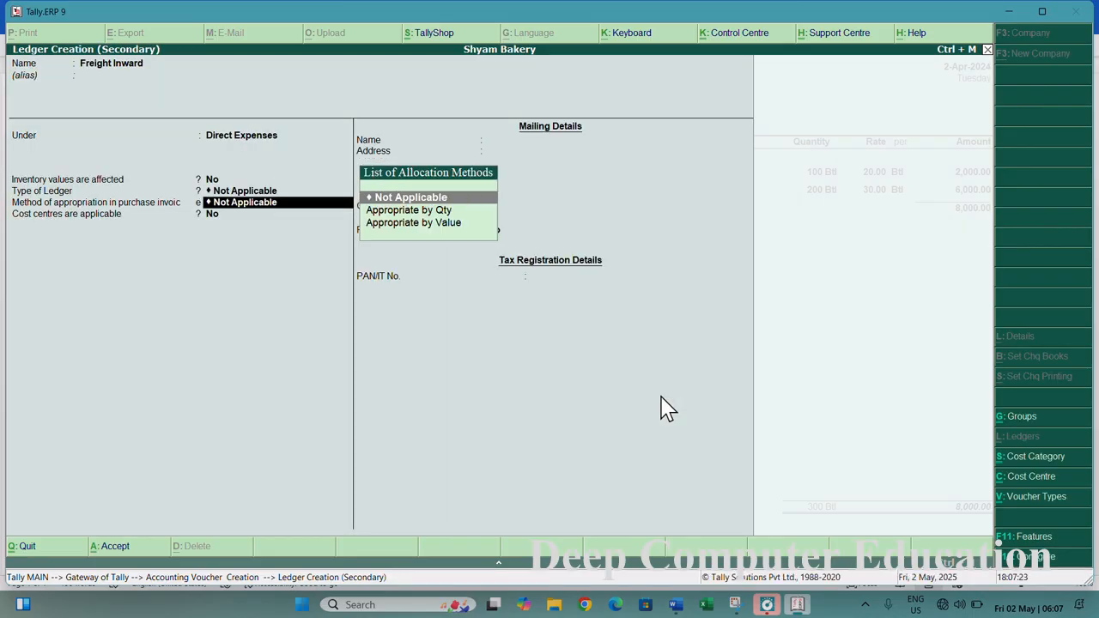
- Set the ledger's method of appropriation to Appropriate by Value and save the Freight Inward ledger
{"action": "key", "text": "Down"}
{"action": "key", "text": "Down"}
{"action": "key", "text": "Return"}
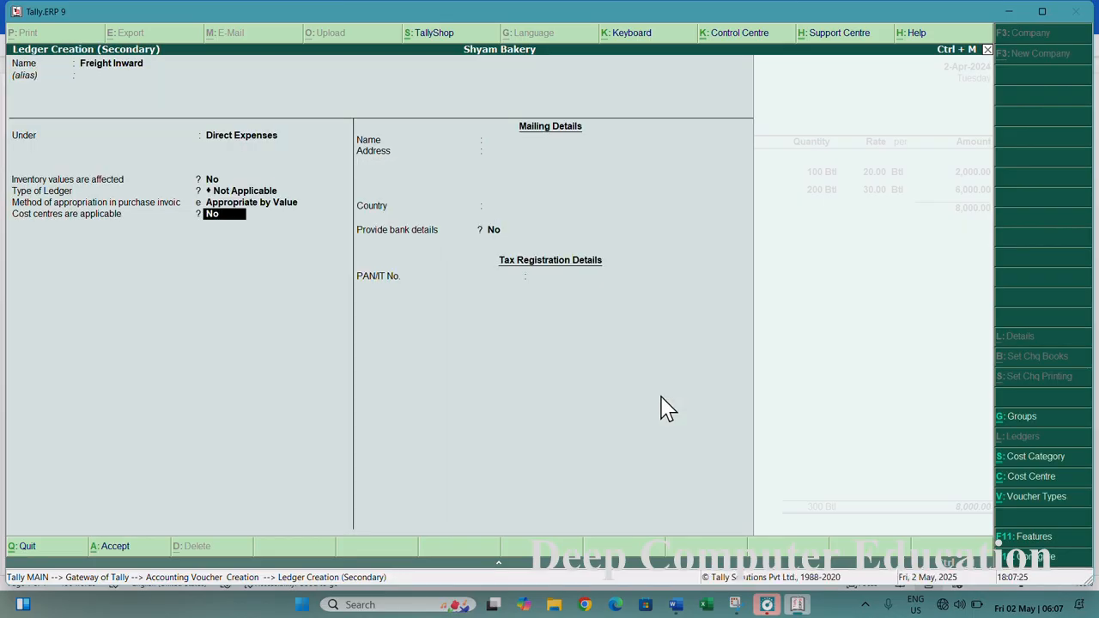
{"action": "key", "text": "Return"}
{"action": "key", "text": "Return"}
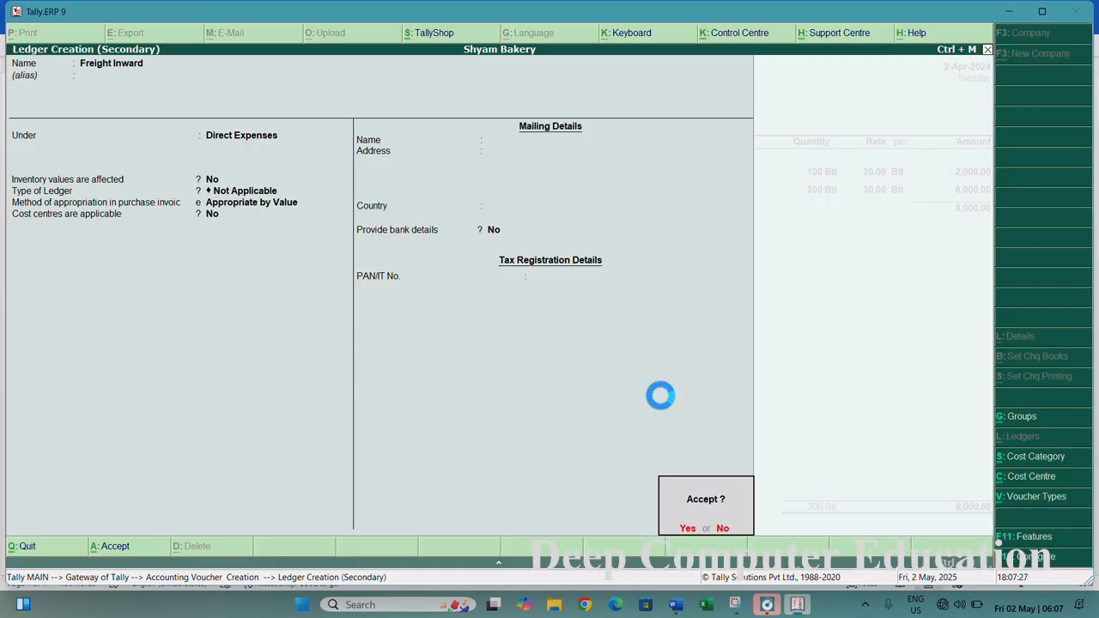
{"action": "key", "text": "Return"}
- Enter 600 as the Freight Inward amount and move on to the narration
{"action": "key", "text": "Return"}
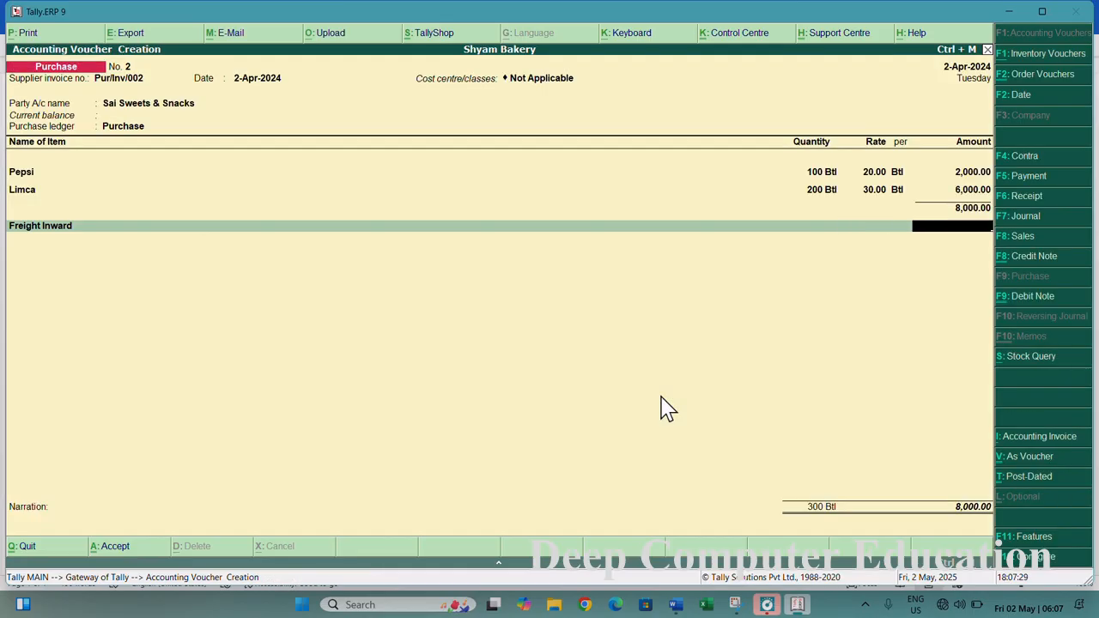
{"action": "type", "text": "600"}
{"action": "key", "text": "Return"}
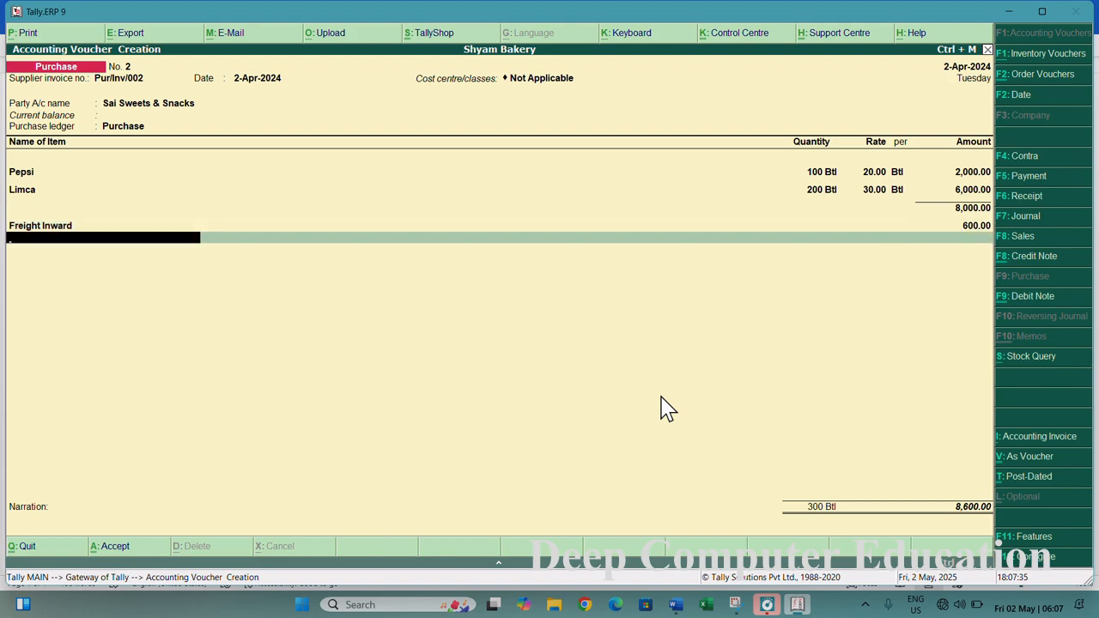
{"action": "key", "text": "Return"}
{"action": "key", "text": "Return"}
{"action": "key", "text": "Return"}
{"action": "key", "text": "Return"}
{"action": "key", "text": "Return"}
- Add the narration "Being goods purchased." and save the purchase voucher
{"action": "type", "text": "Being"}
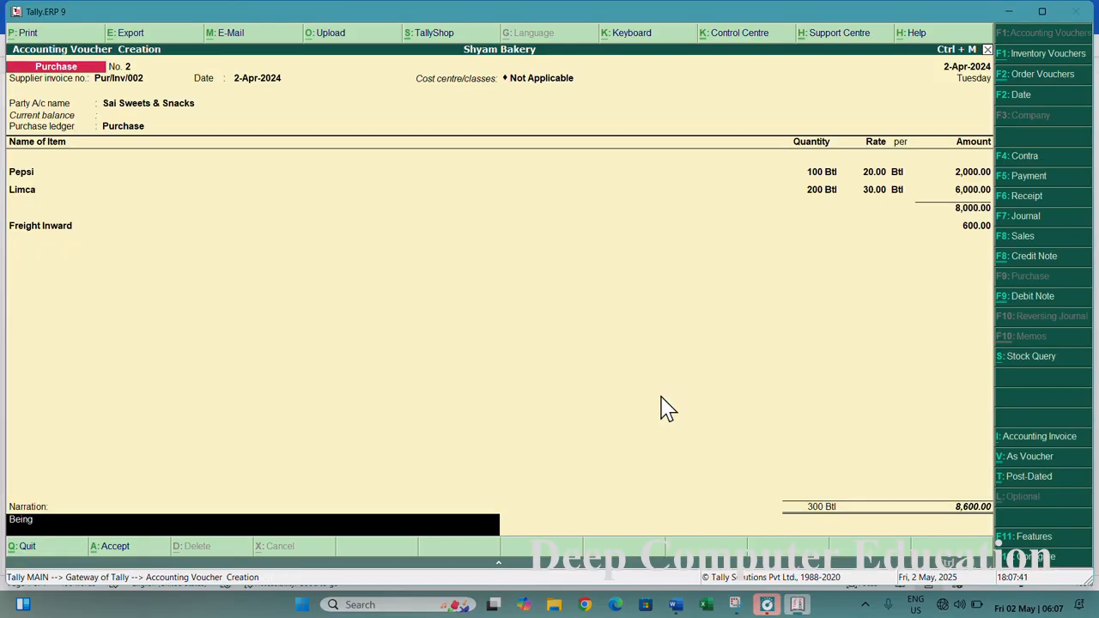
{"action": "type", "text": " goods purchased."}
{"action": "key", "text": "Return"}
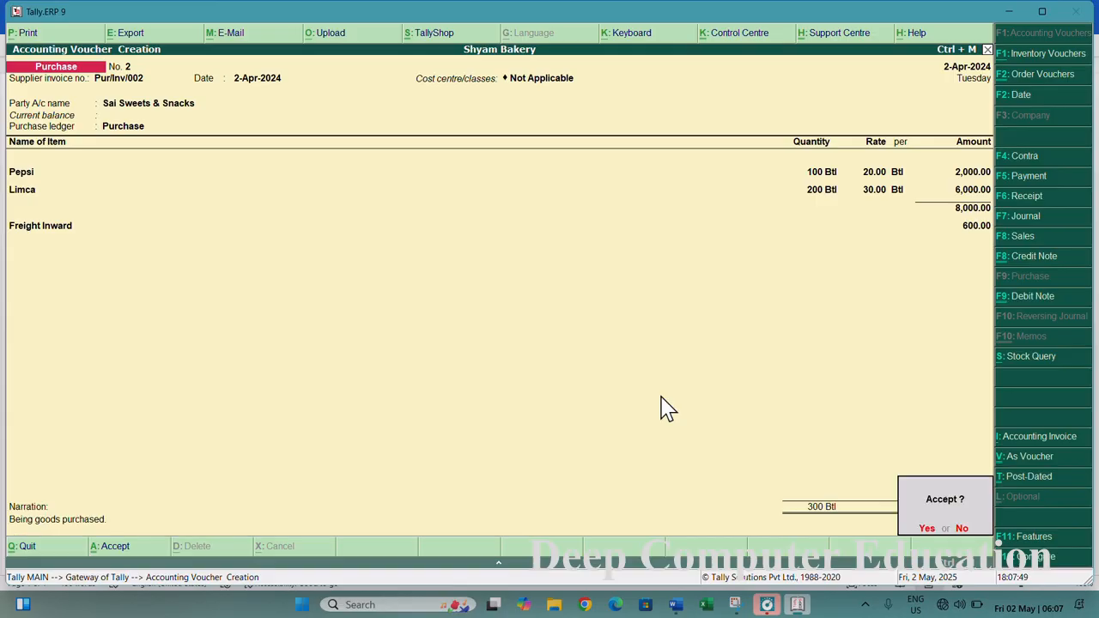
{"action": "key", "text": "Return"}
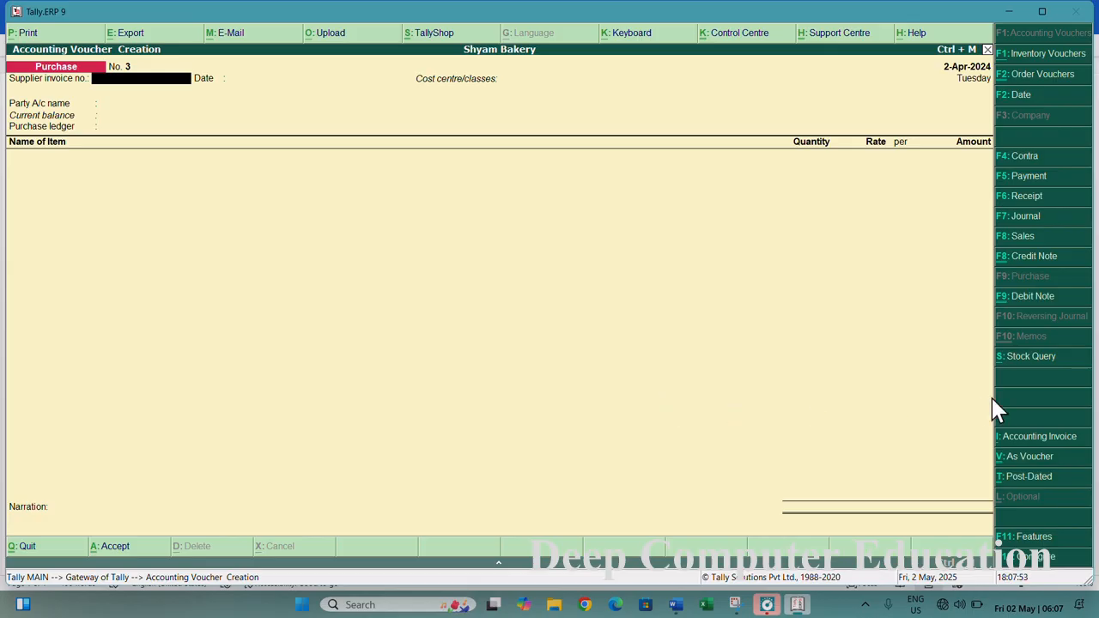
- Reopen the saved purchase voucher and switch it to voucher view
{"action": "key", "text": "Page_Up"}
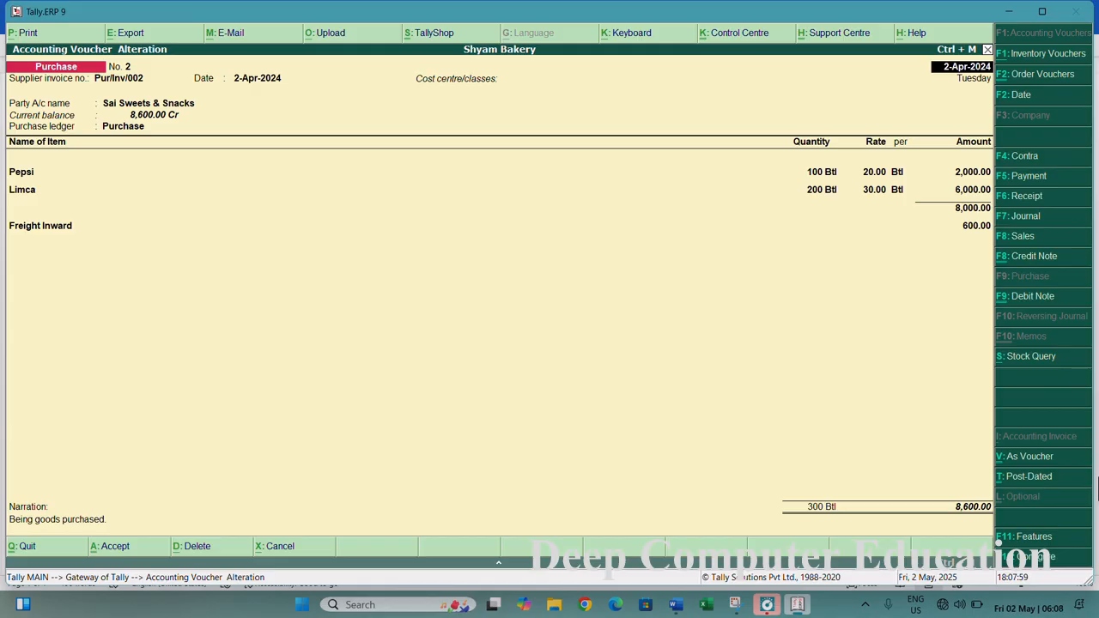
{"action": "key", "text": "ctrl+v"}
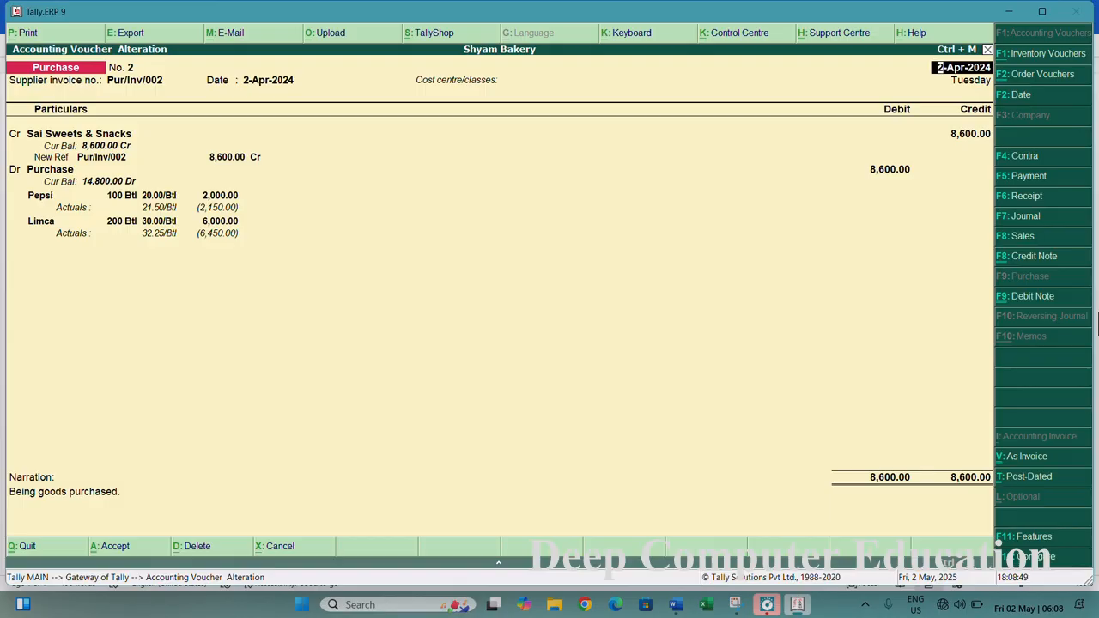
- Open the calculator and compute Pepsi's freight share as 2000/8000*600
{"action": "key", "text": "ctrl+n"}
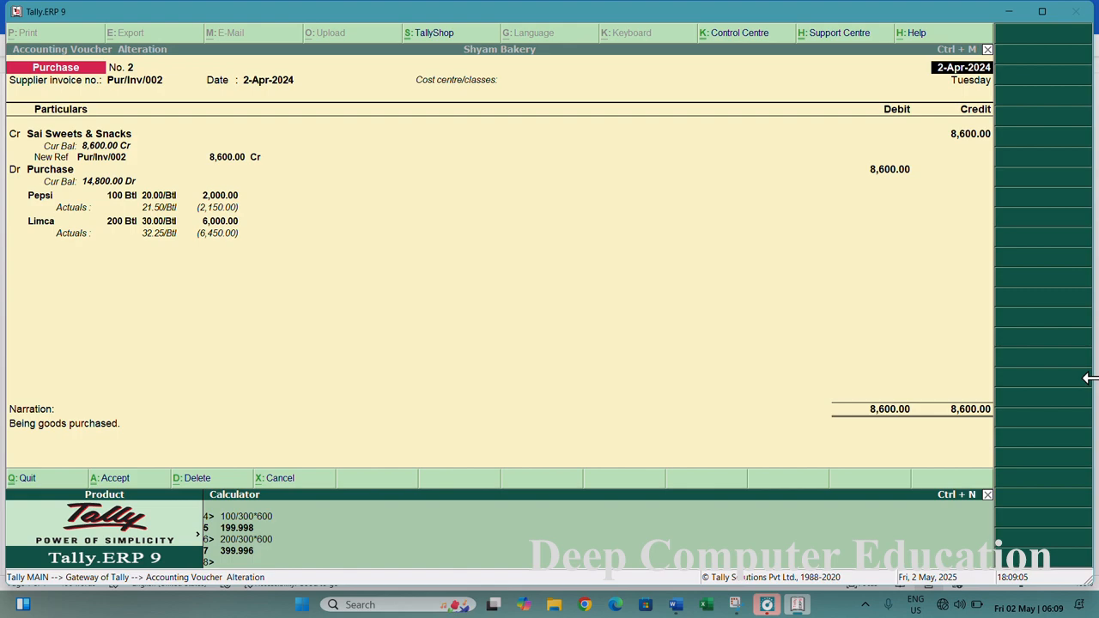
{"action": "type", "text": "2000"}
{"action": "type", "text": "/8000"}
{"action": "type", "text": "*600"}
{"action": "key", "text": "Return"}
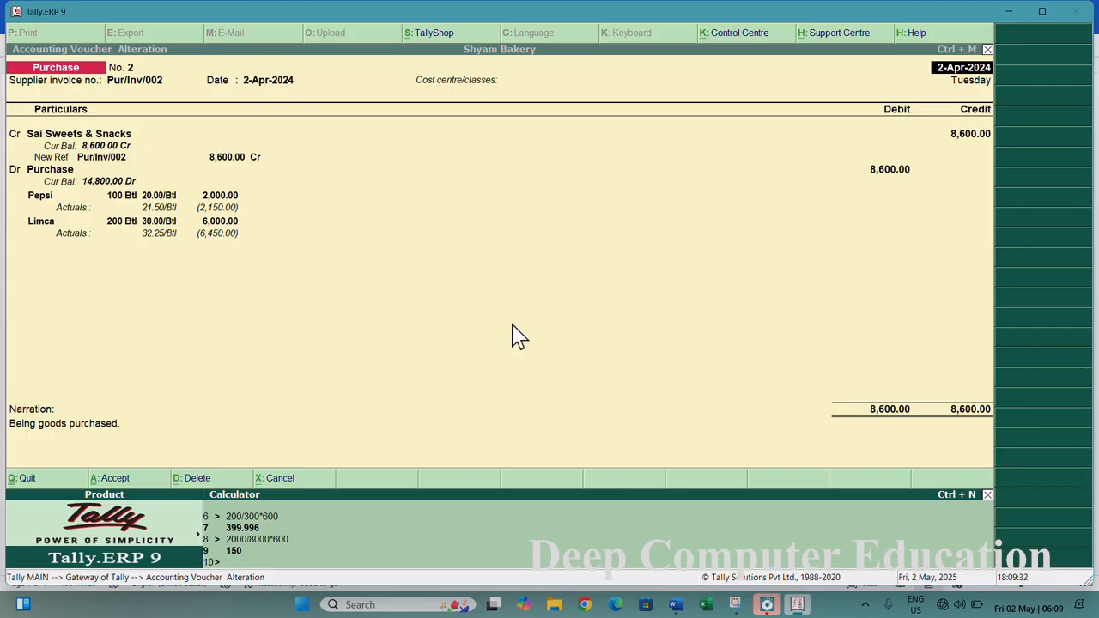
- Compute Limca's freight share as 6000/8000*600 in the calculator
{"action": "type", "text": "6000/8000*600"}
{"action": "key", "text": "Return"}
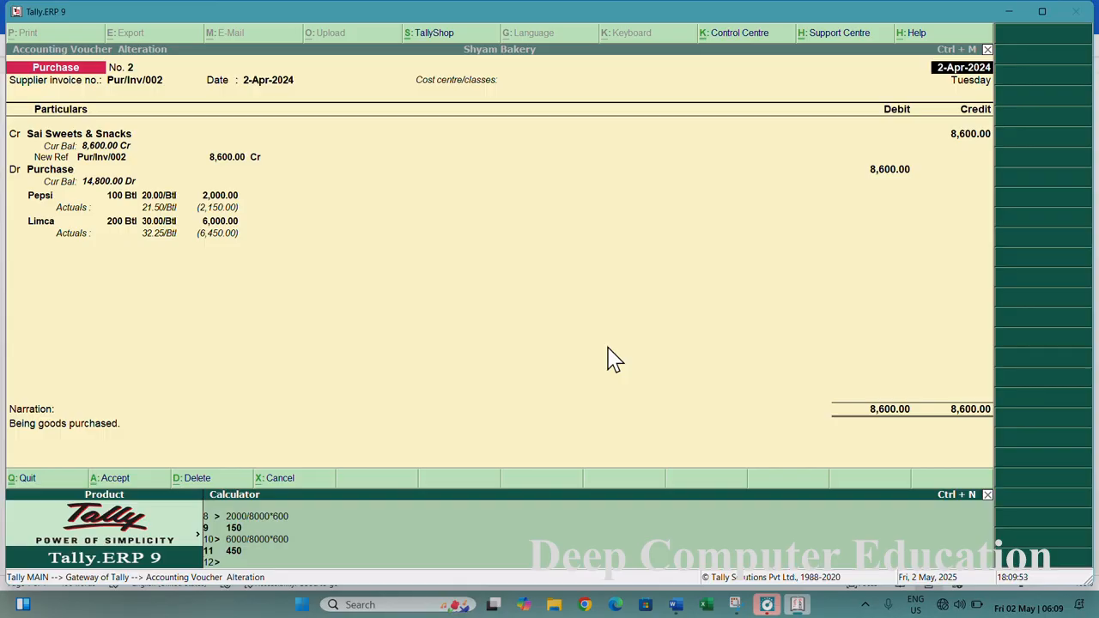
- Compute Pepsi's effective rate as 20+150/100 in the calculator
{"action": "type", "text": "20+"}
{"action": "type", "text": "150/10"}
{"action": "type", "text": "0"}
{"action": "key", "text": "Return"}
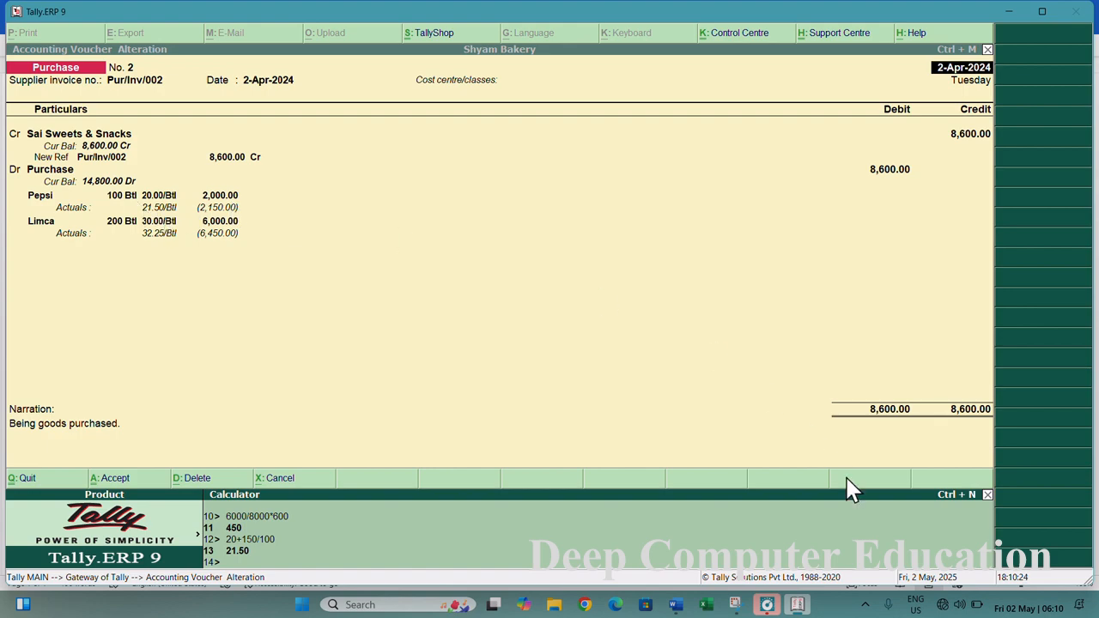
- Compute Limca's effective rate as 30+450/200 in the calculator
{"action": "type", "text": "30+450/200"}
{"action": "key", "text": "Return"}
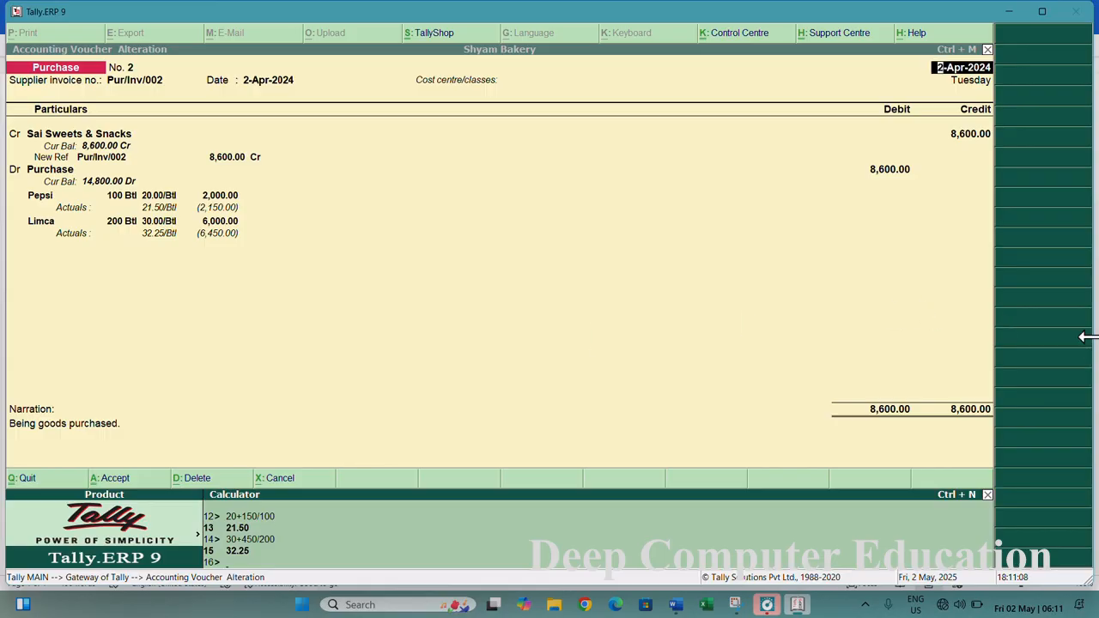
- Close the calculator, switch back to invoice view, and exit the voucher screens to the Gateway
{"action": "key", "text": "ctrl+m"}
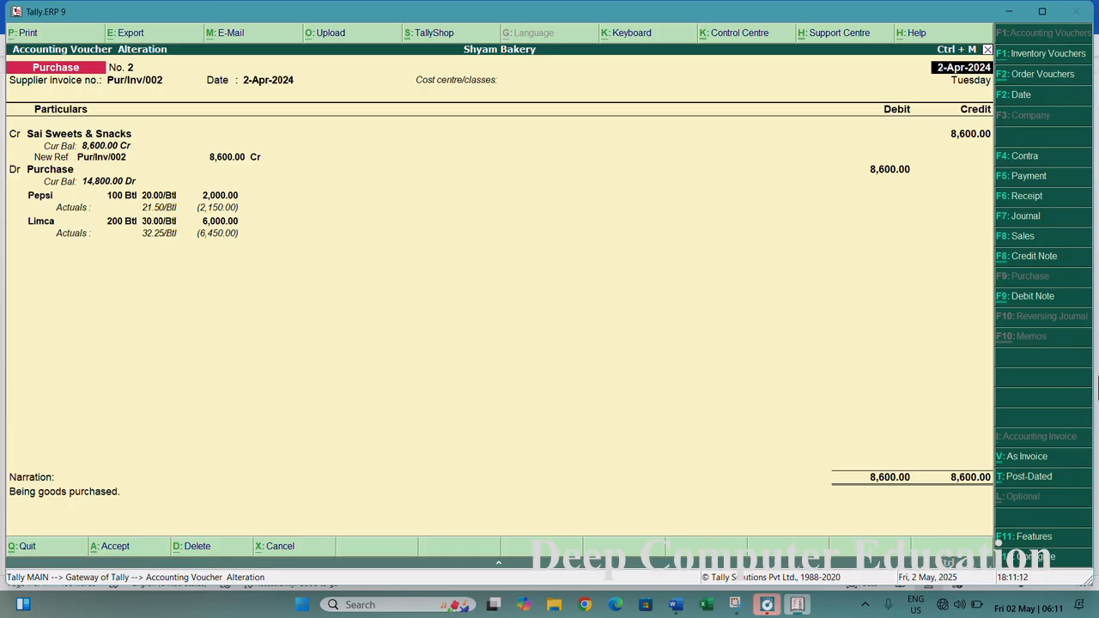
{"action": "key", "text": "ctrl+v"}
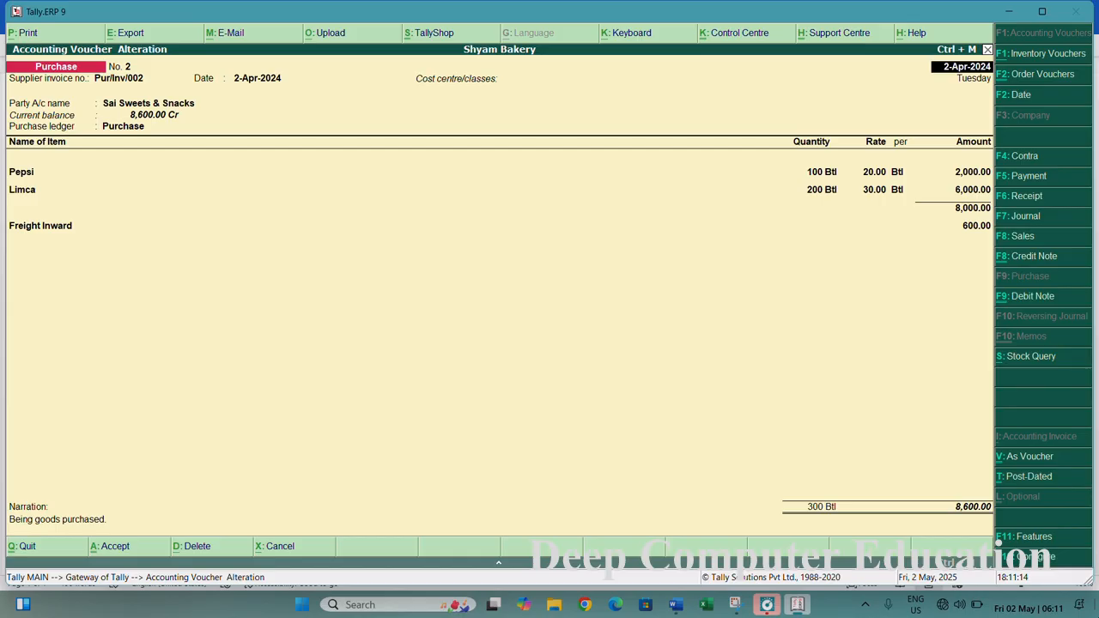
{"action": "key", "text": "Escape"}
{"action": "key", "text": "Escape"}
{"action": "key", "text": "y"}
{"action": "key", "text": "Escape"}
{"action": "key", "text": "y"}
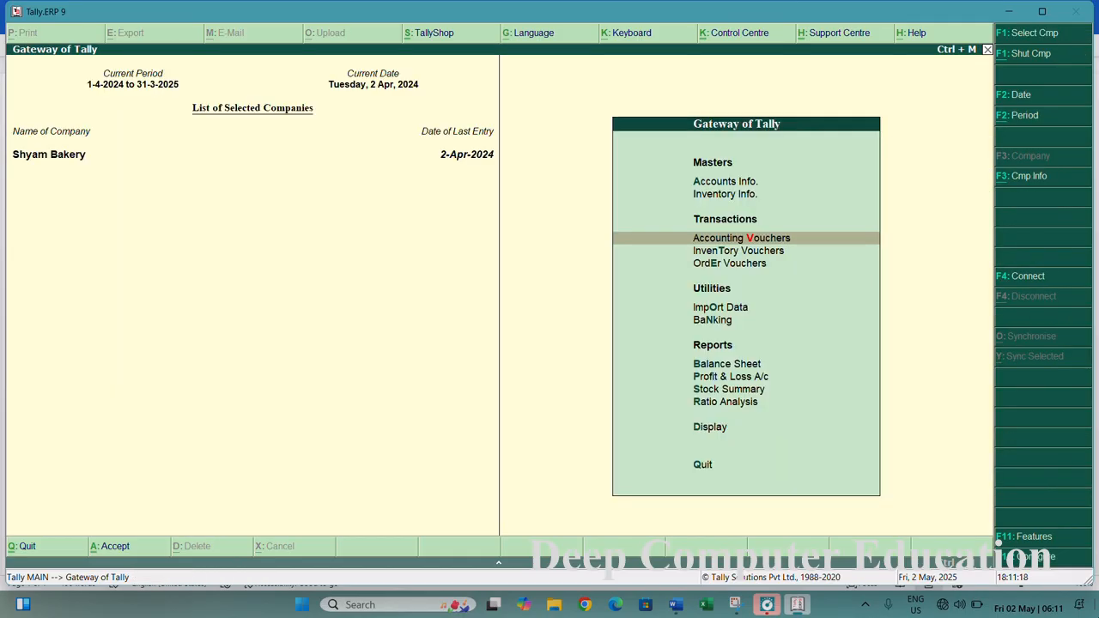
- Open the Stock Summary, drill into Cold Drinks to check item values, and return to the Gateway
{"action": "key", "text": "Down"}
{"action": "key", "text": "Down"}
{"action": "key", "text": "Down"}
{"action": "key", "text": "Down"}
{"action": "key", "text": "Down"}
{"action": "key", "text": "Down"}
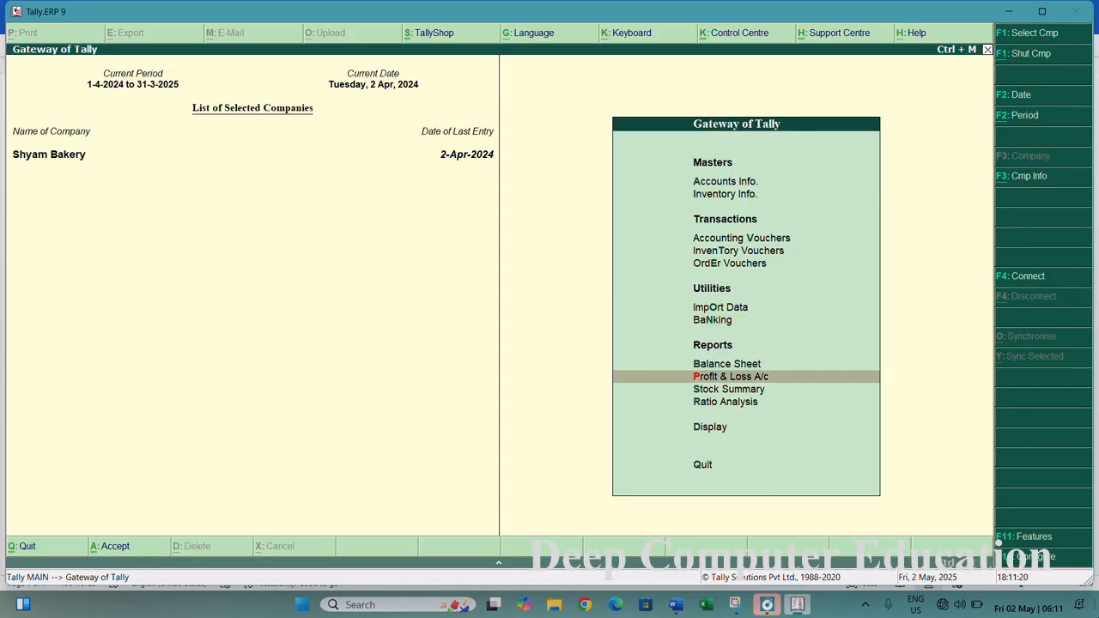
{"action": "key", "text": "Down"}
{"action": "key", "text": "Return"}
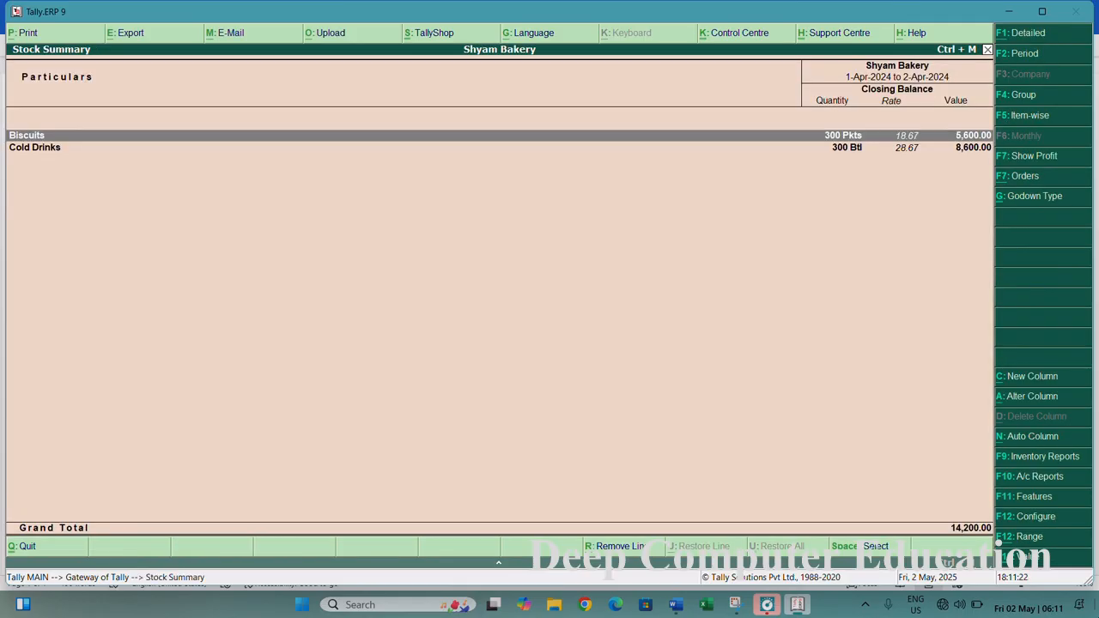
{"action": "key", "text": "Down"}
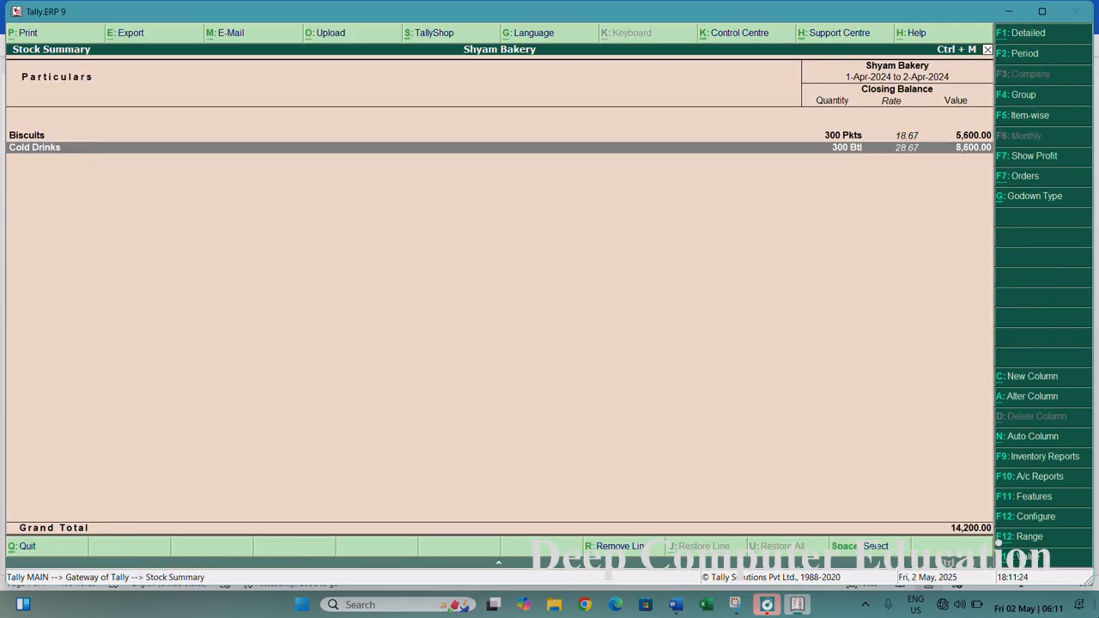
{"action": "key", "text": "Return"}
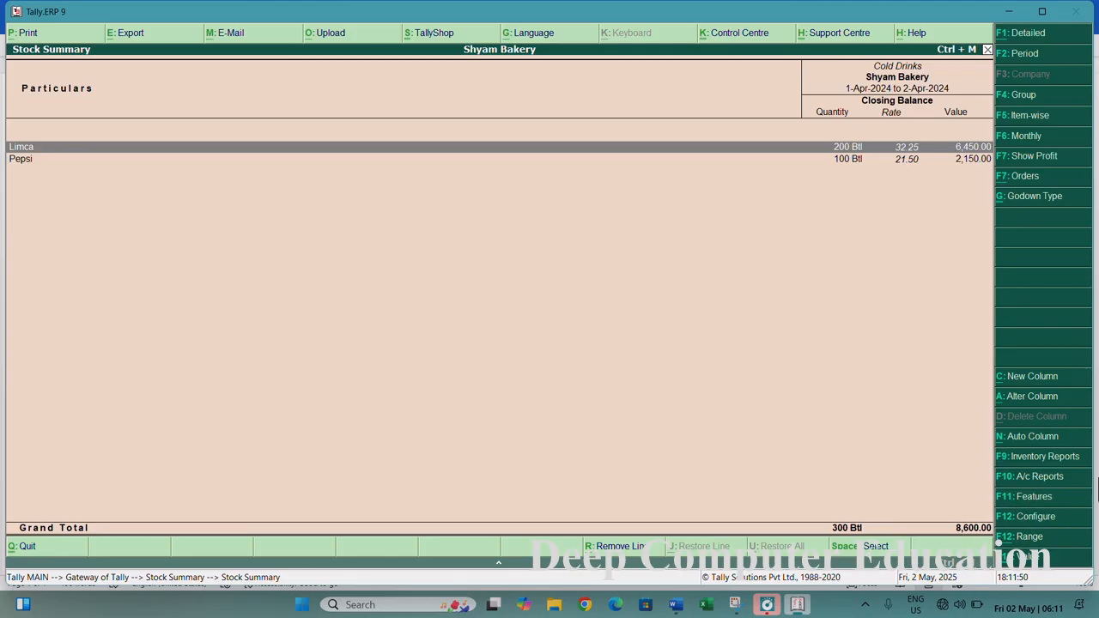
{"action": "key", "text": "Escape"}
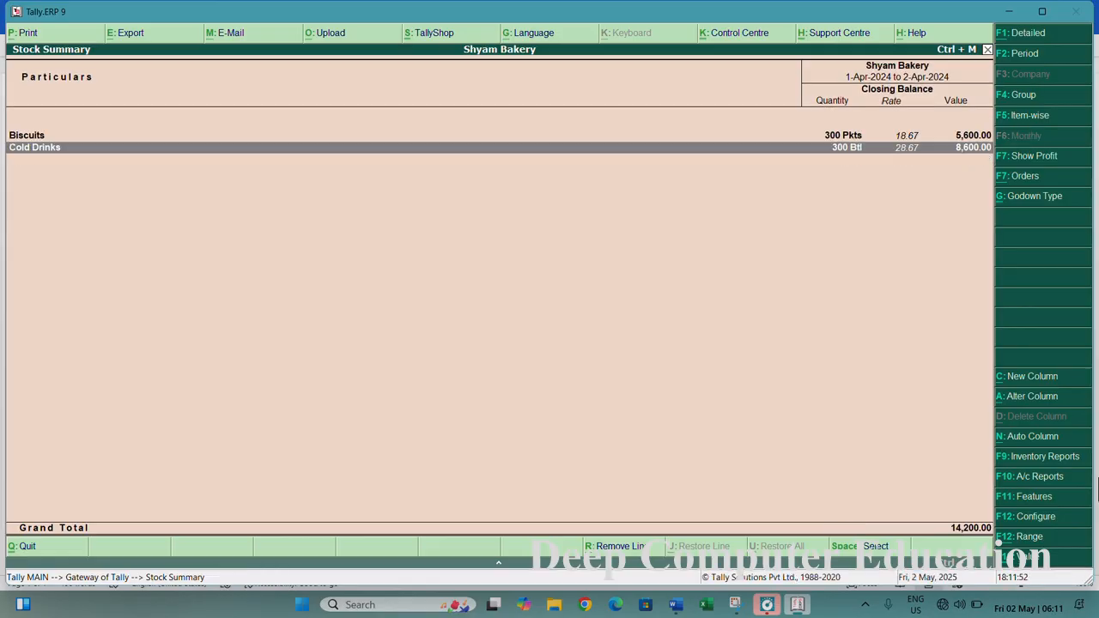
{"action": "key", "text": "Escape"}
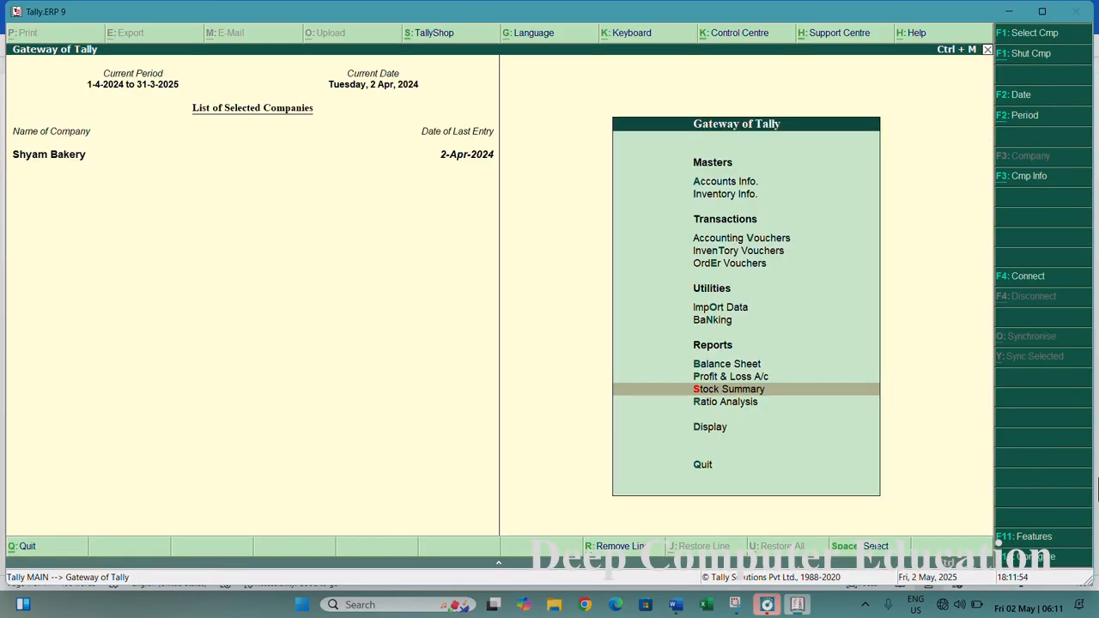